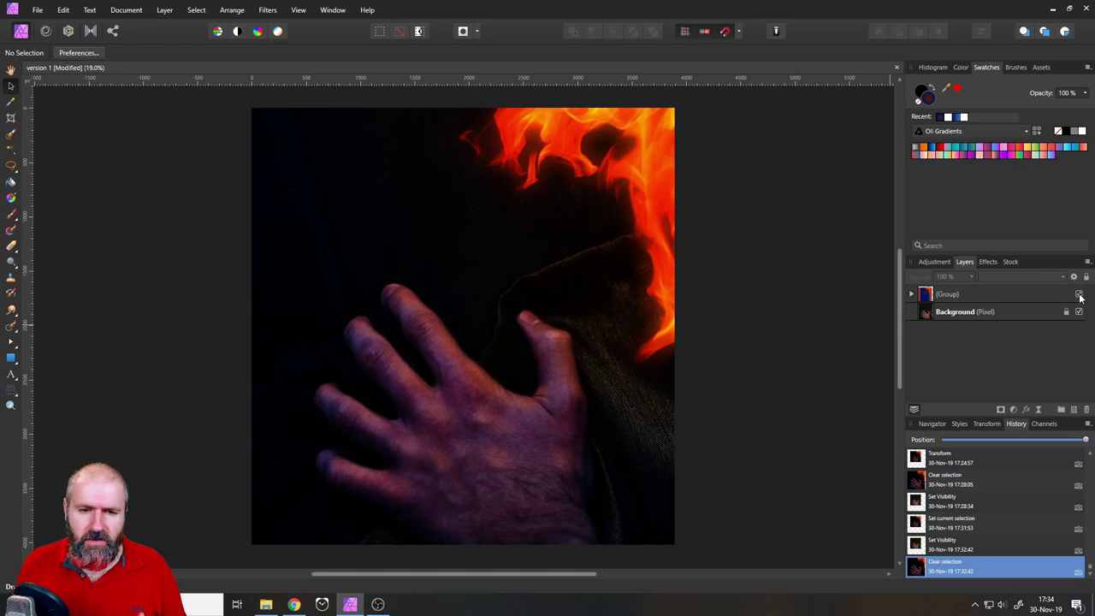
- Hide and reshow the fire group to compare the composite with the original hand photo
left_click(1079, 294)
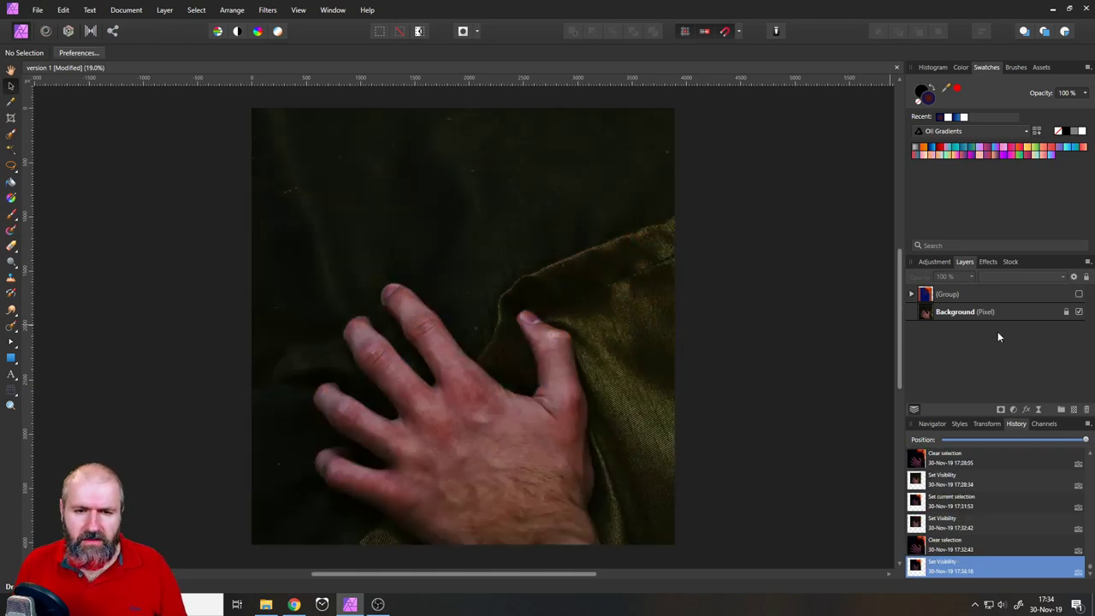
left_click(1079, 294)
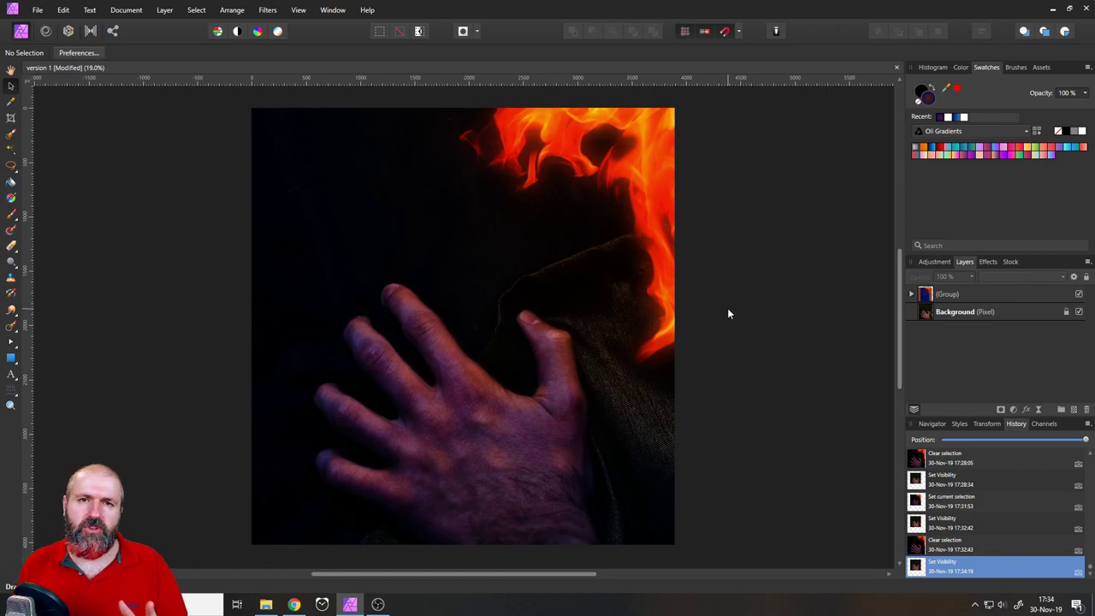
- Switch to Chrome and show the Gerrit van Honthorst candlelit painting tab
left_click(293, 604)
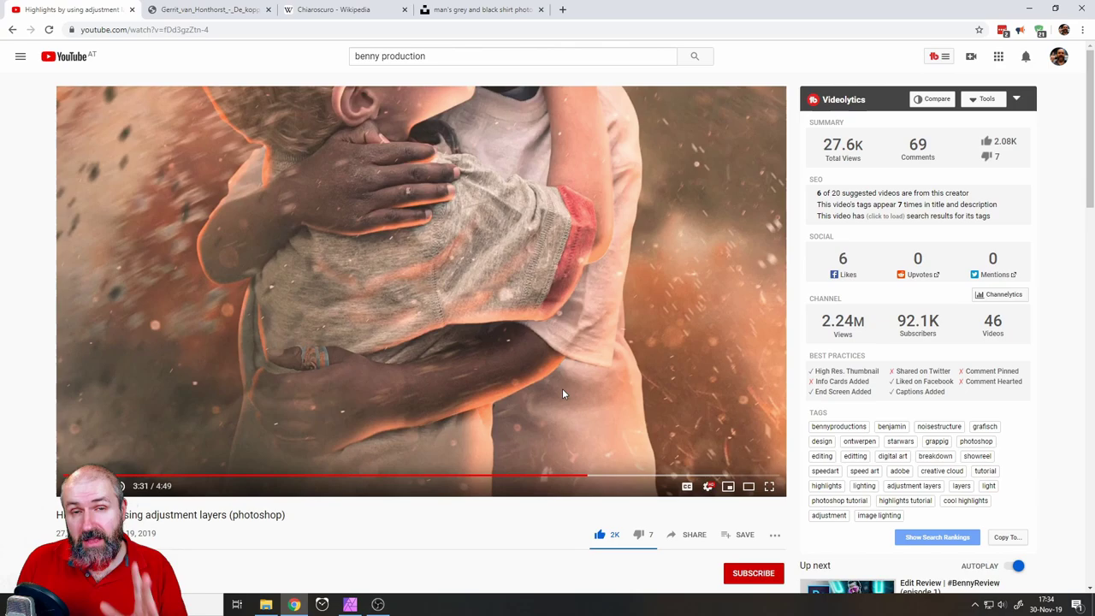
left_click(205, 10)
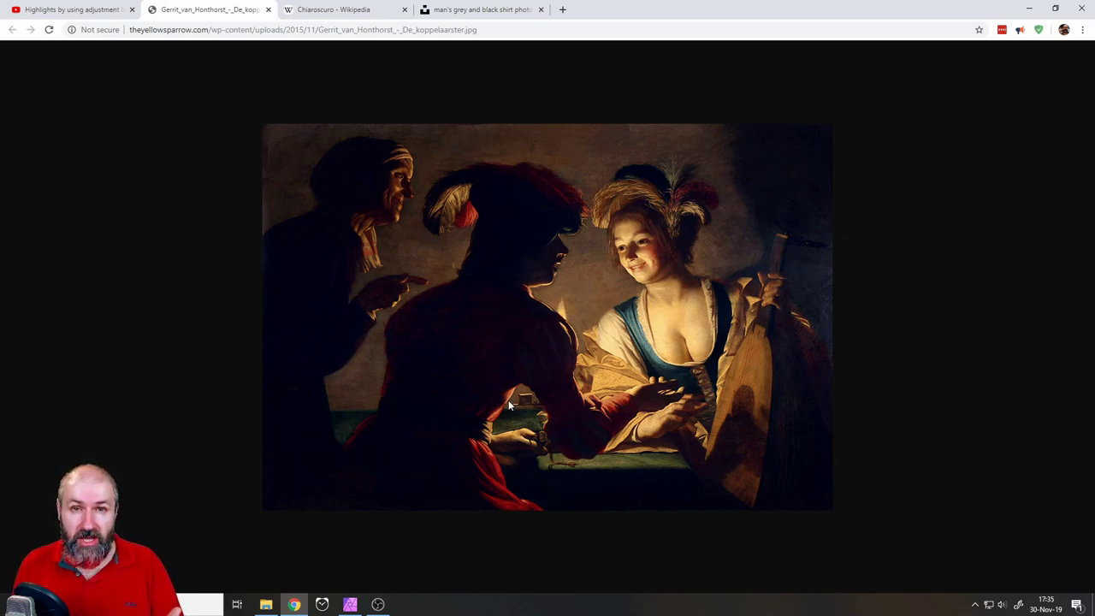
- Show the 'Chiaroscuro - Wikipedia' article tab in Chrome
left_click(364, 14)
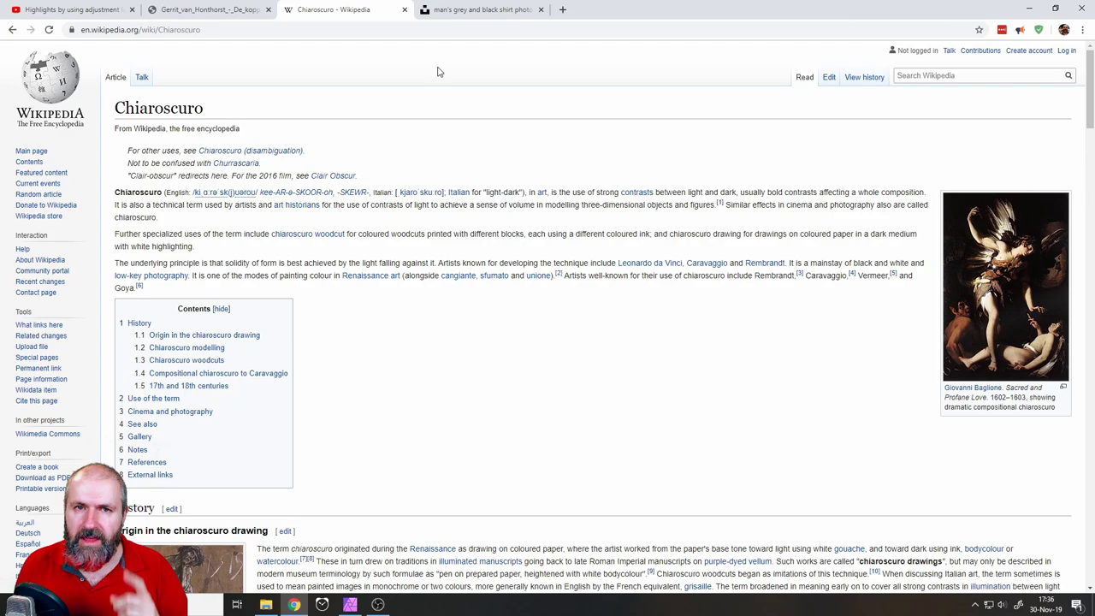
- Show the Unsplash tab with the grey-sweater man lit against black
left_click(465, 10)
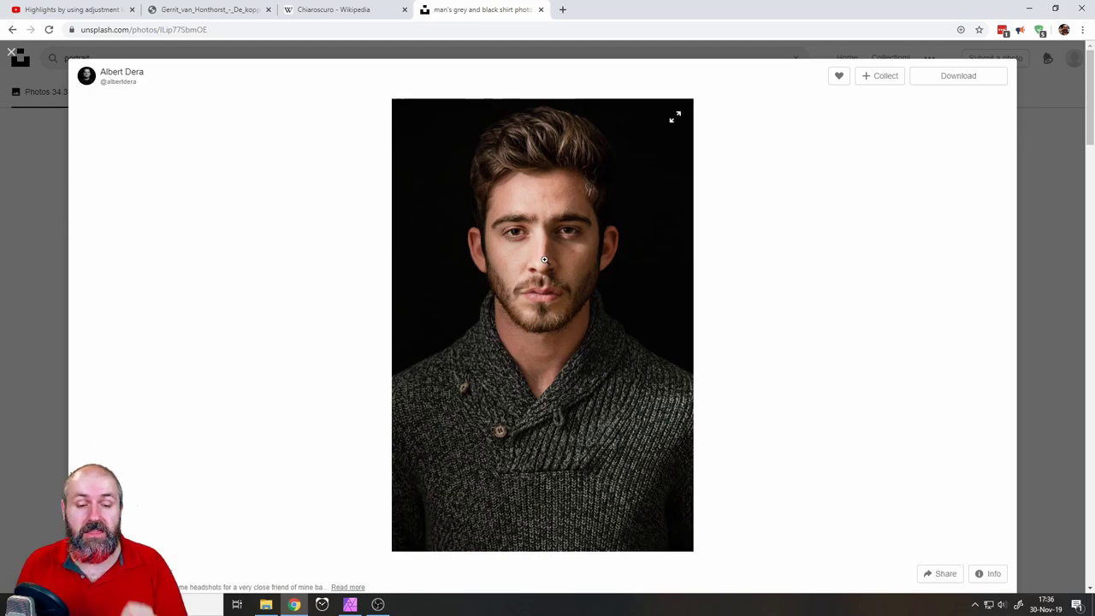
- Back in Affinity Photo, delete the old (Group) fire layer
left_click(350, 604)
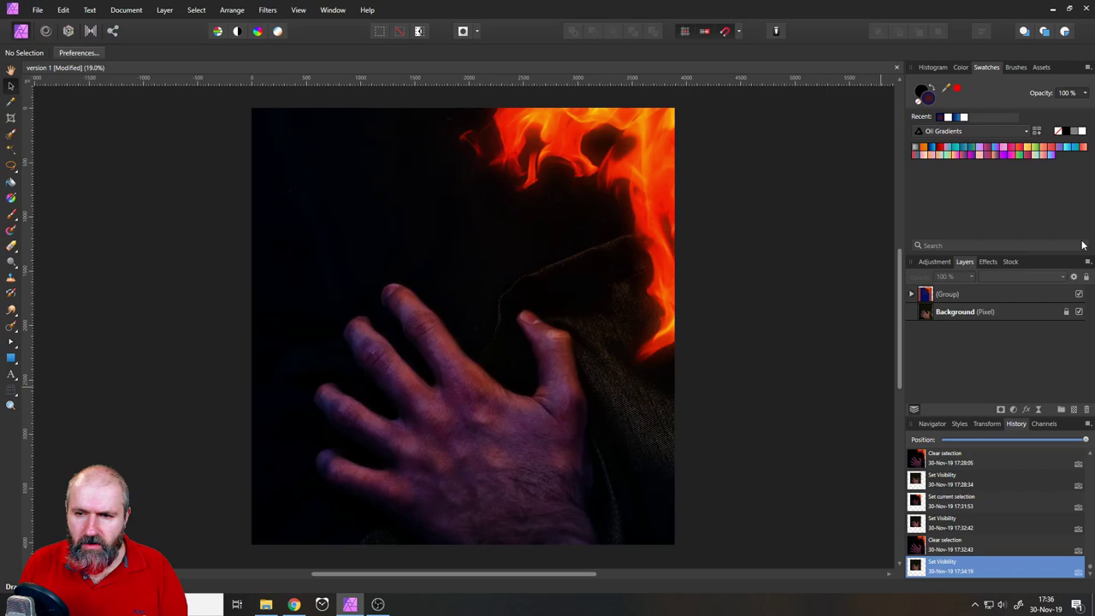
left_click(942, 295)
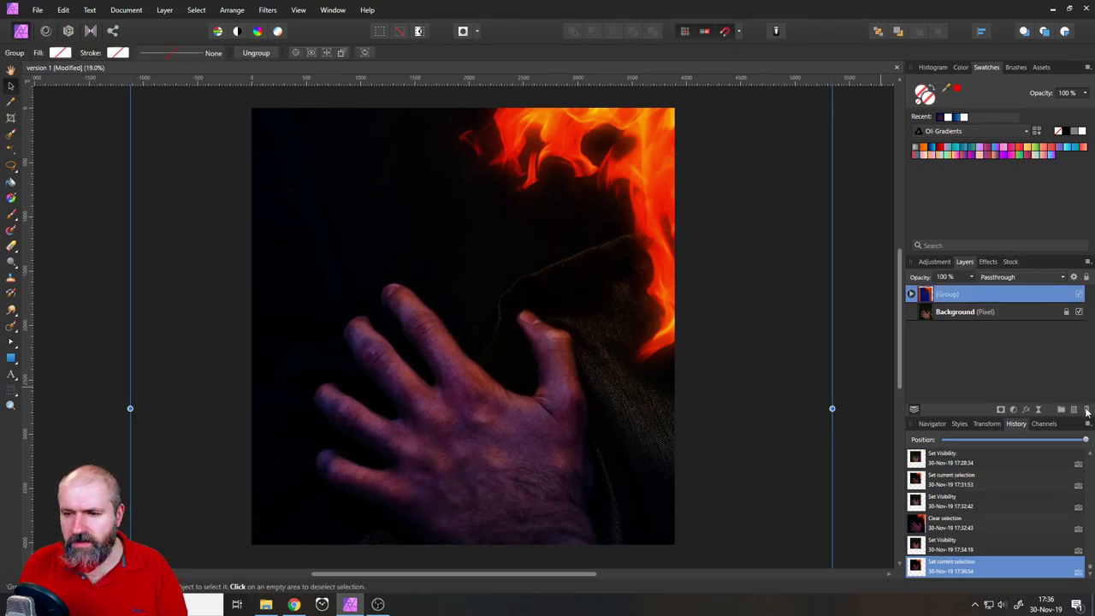
left_click(1085, 410)
left_click(776, 371)
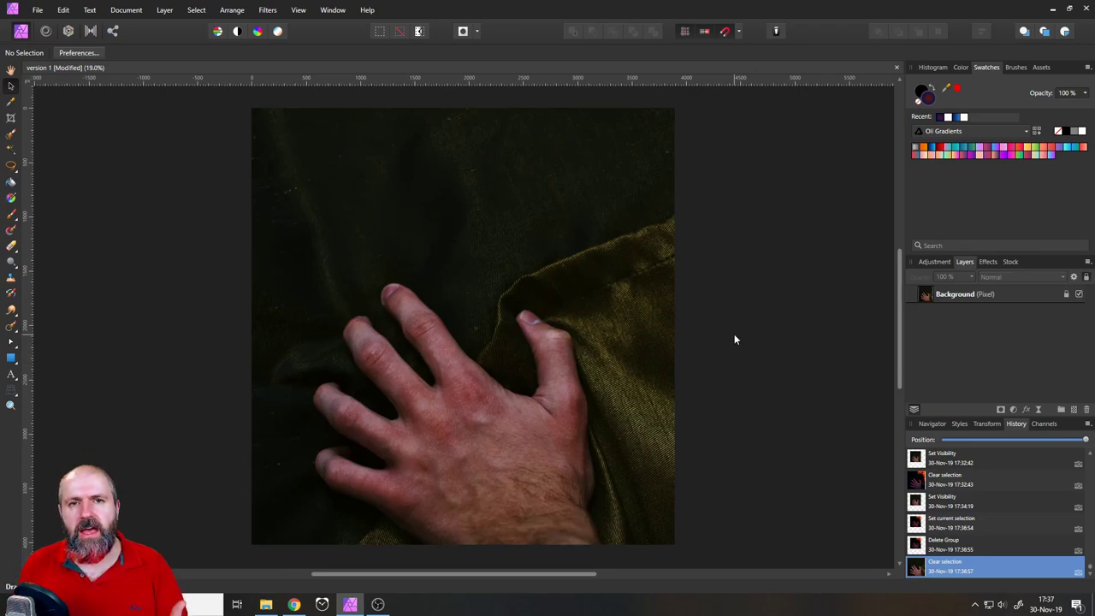
- Place 0000.jpg from the Downloads folder onto the canvas
left_click(37, 11)
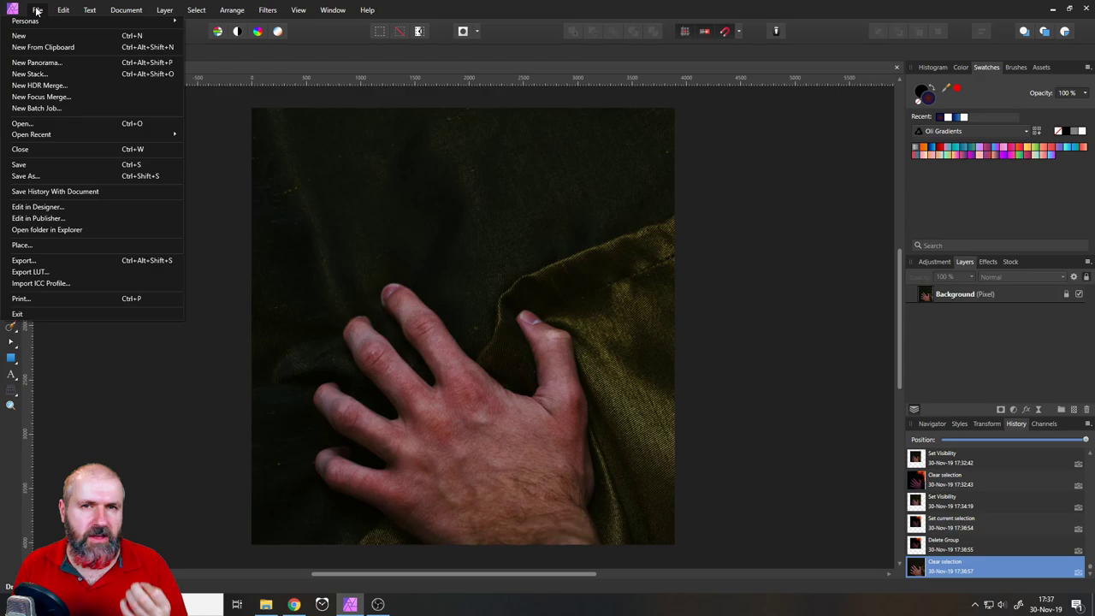
left_click(29, 247)
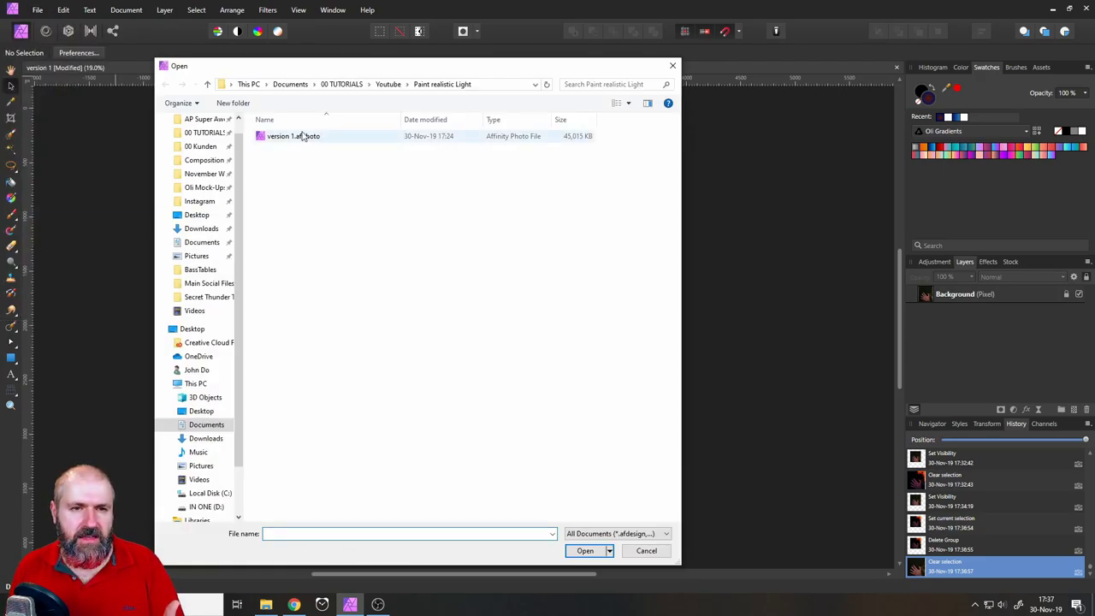
left_click(603, 531)
left_click(602, 523)
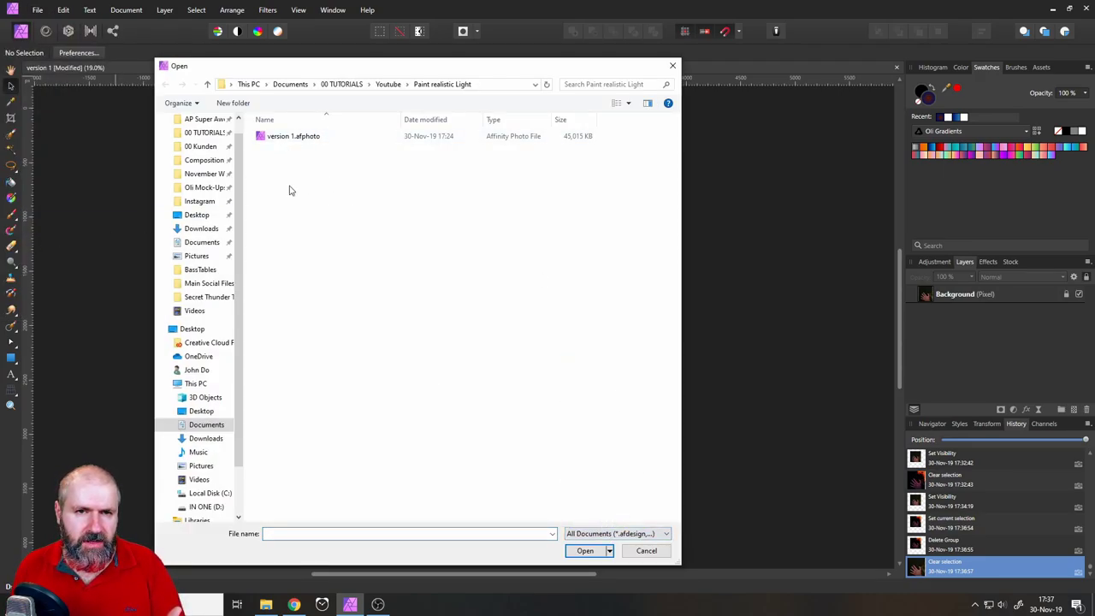
left_click(205, 228)
double_click(412, 130)
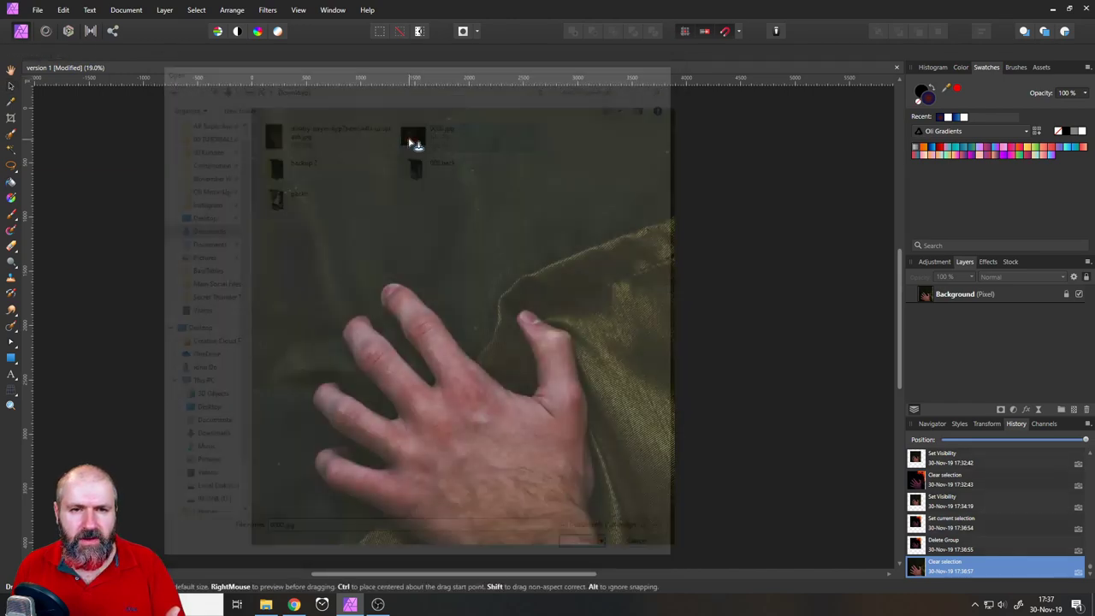
left_click(330, 113)
- Enlarge the flame image, rotate it 180°, and move it over the top-right
left_click_drag(553, 282, 687, 384)
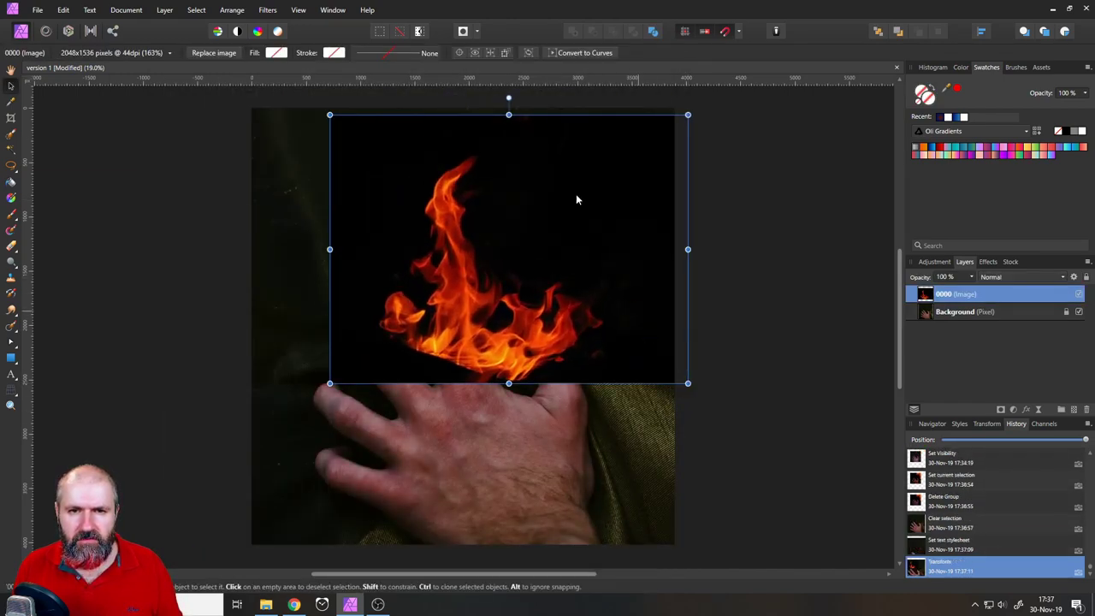
left_click_drag(510, 97, 466, 414)
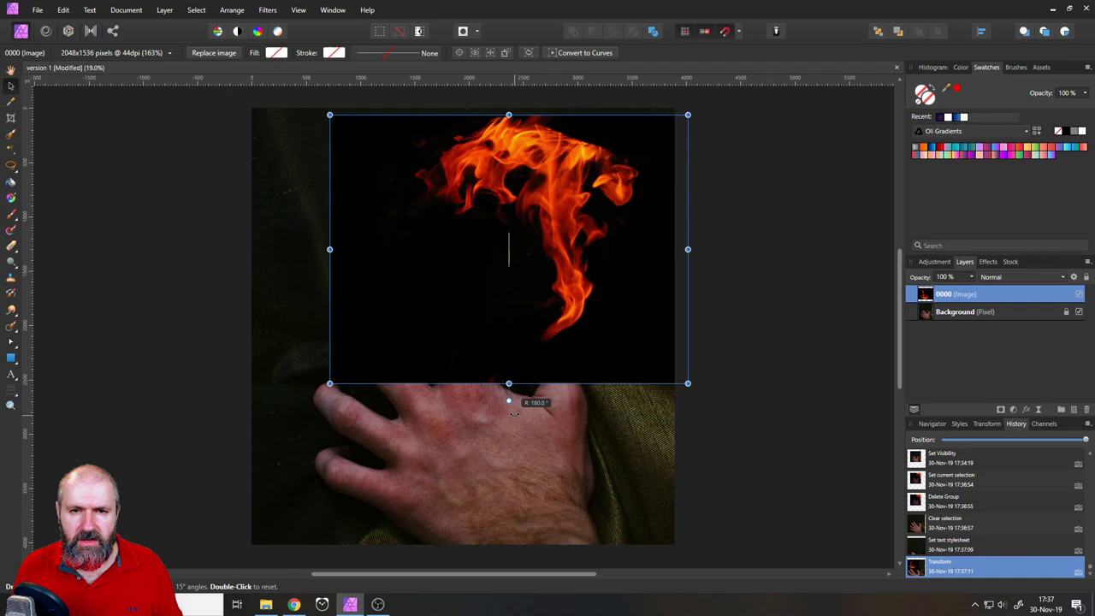
left_click_drag(515, 414, 514, 412)
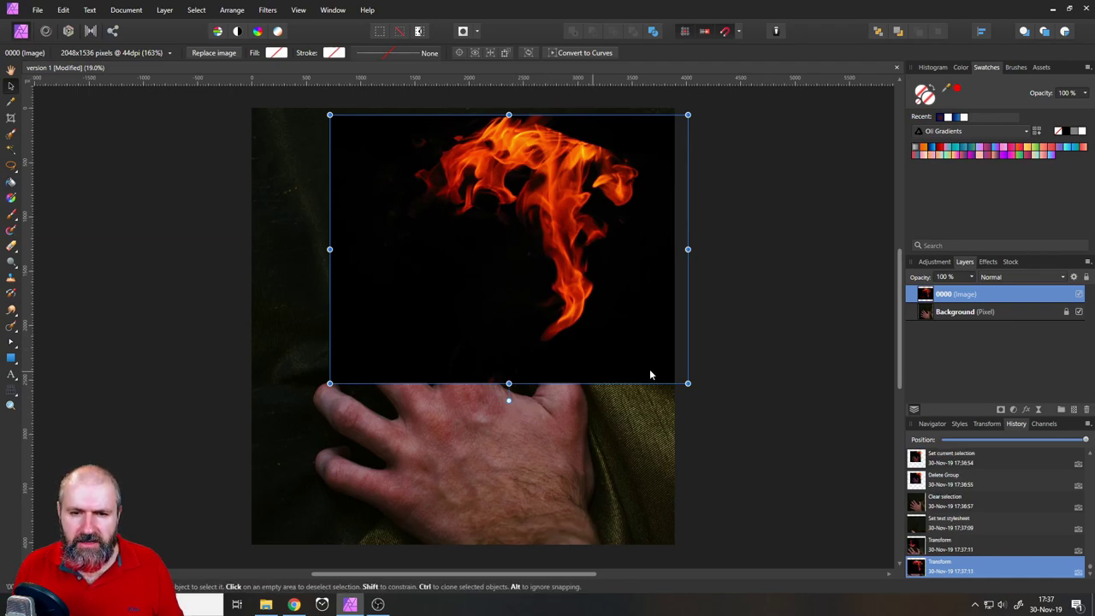
left_click_drag(688, 383, 787, 457)
left_click_drag(625, 354, 645, 305)
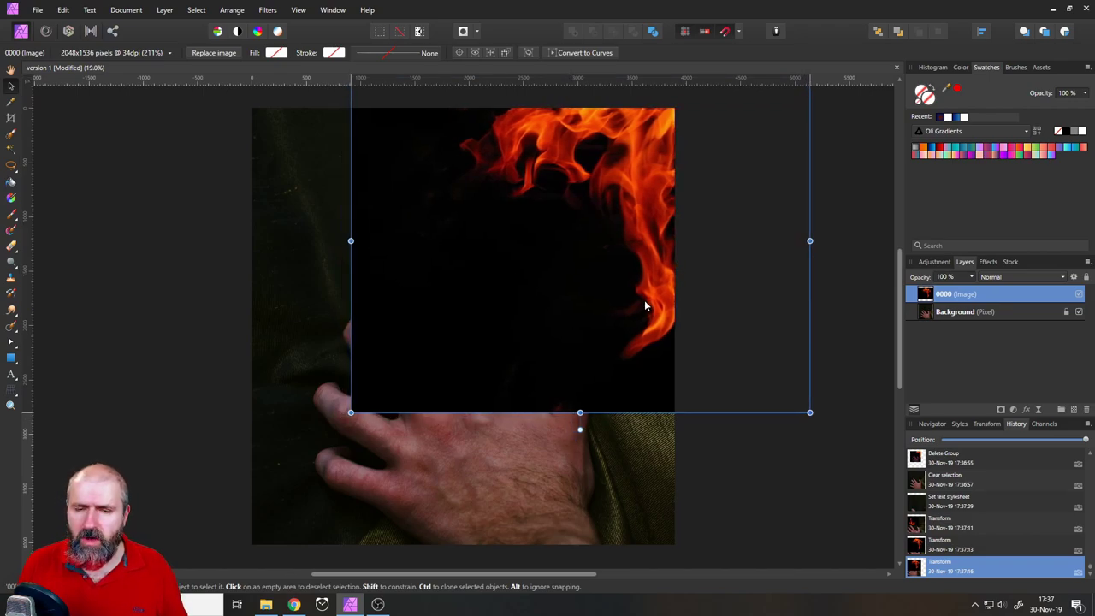
- Blend out the flame layer's black background with Source Layer Ranges, then nudge it right
left_click(1074, 278)
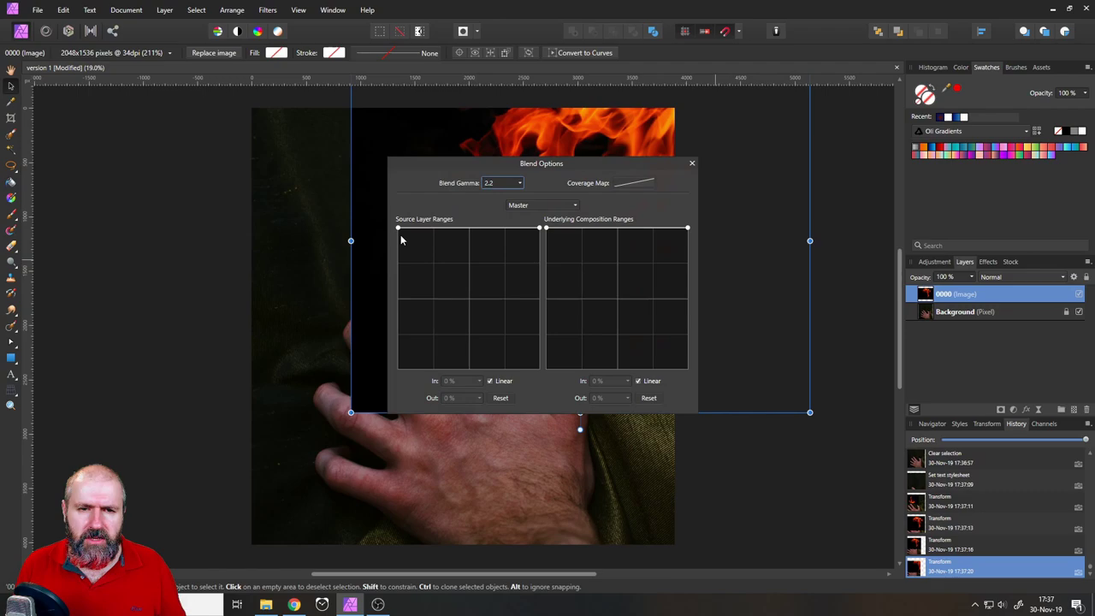
left_click_drag(398, 229, 398, 369)
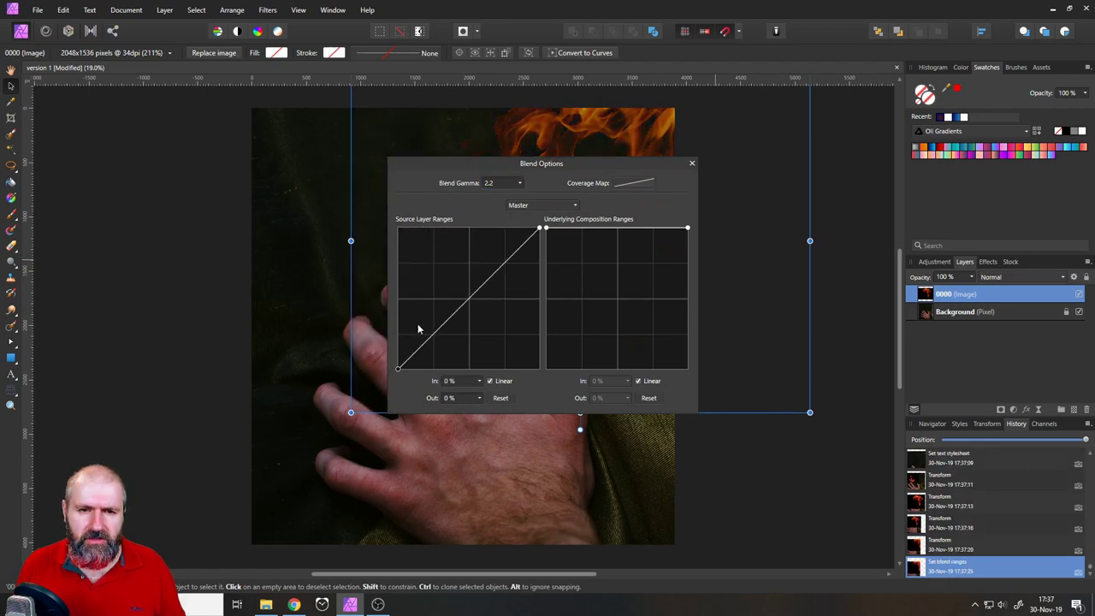
left_click_drag(443, 159, 614, 200)
left_click_drag(632, 344, 596, 267)
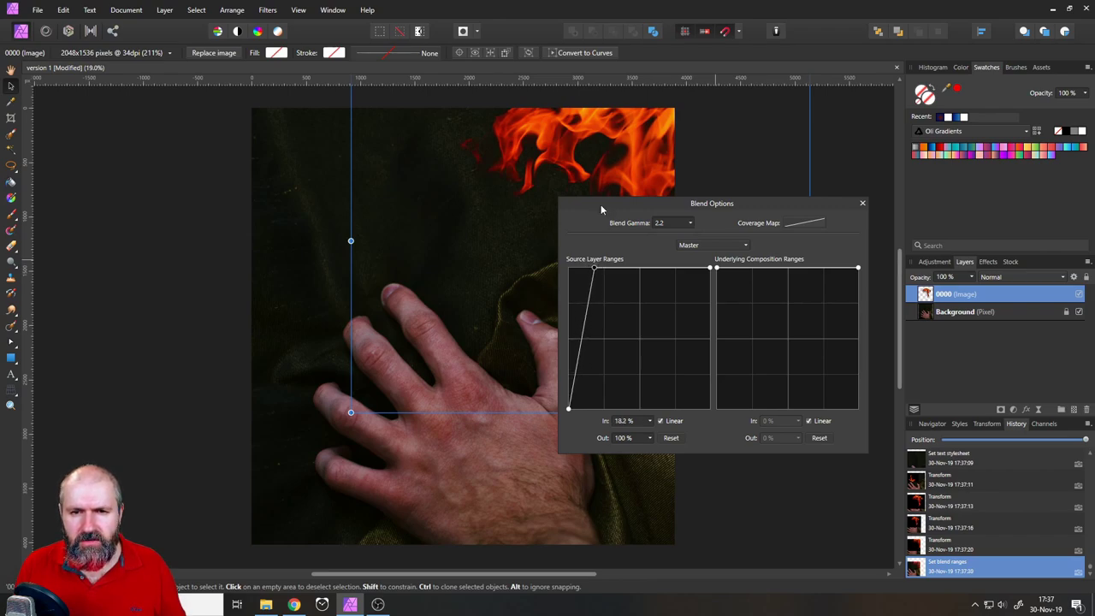
left_click_drag(603, 207, 662, 250)
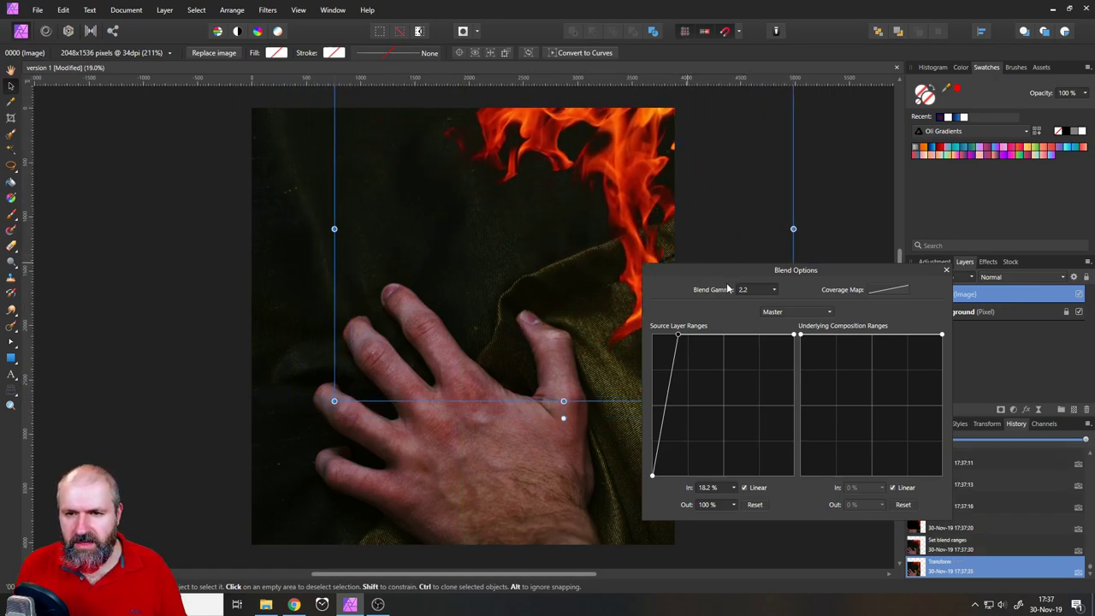
left_click(947, 270)
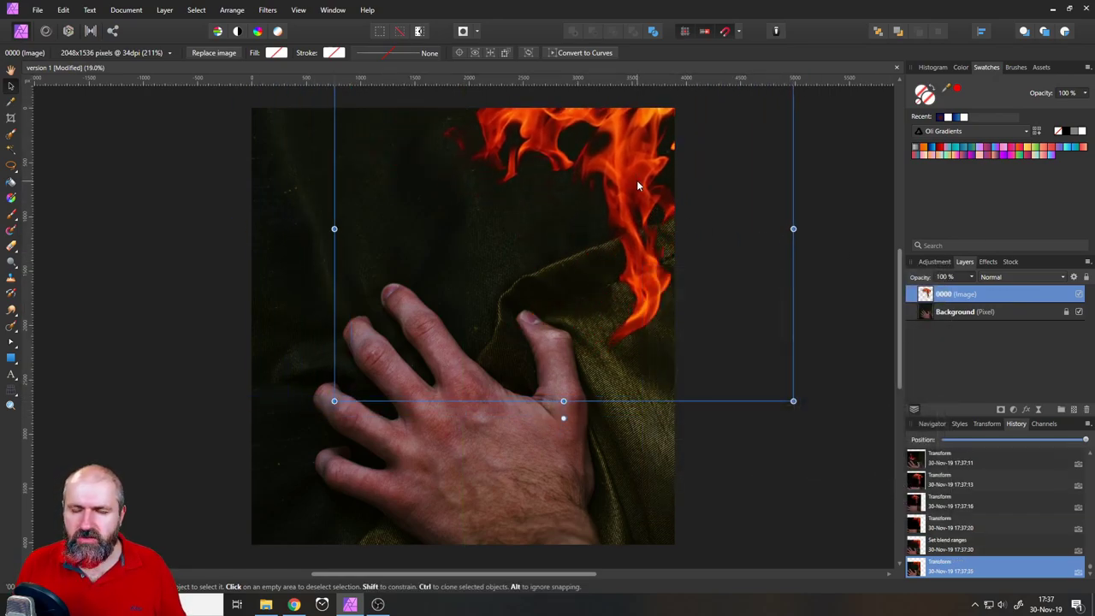
left_click_drag(637, 184, 656, 181)
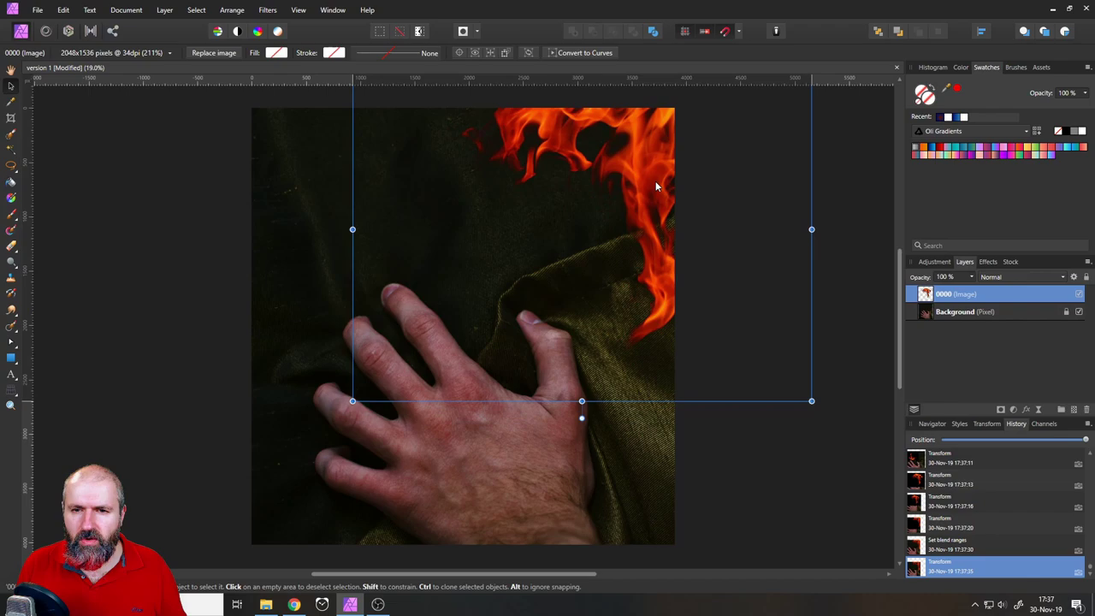
- Duplicate the flame layer and set the copy's blend mode to Screen
right_click(930, 295)
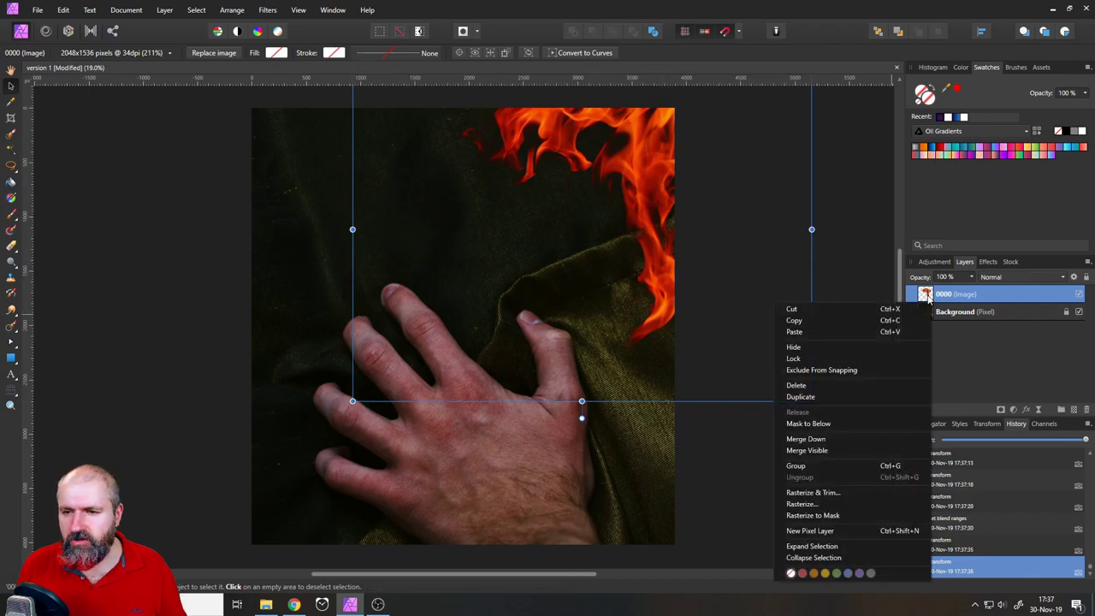
left_click(849, 397)
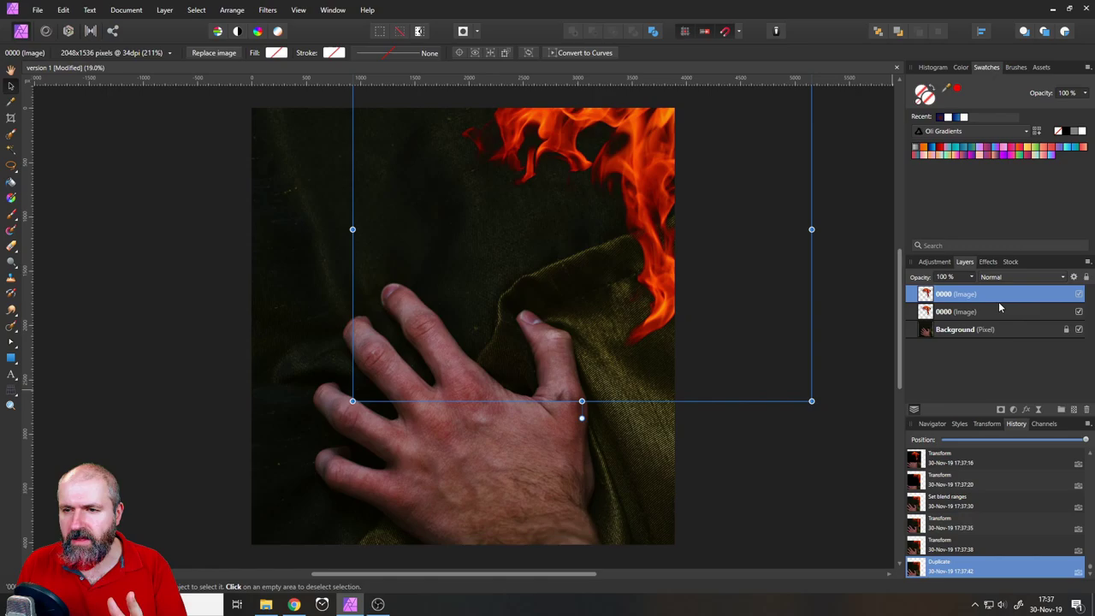
left_click(1009, 279)
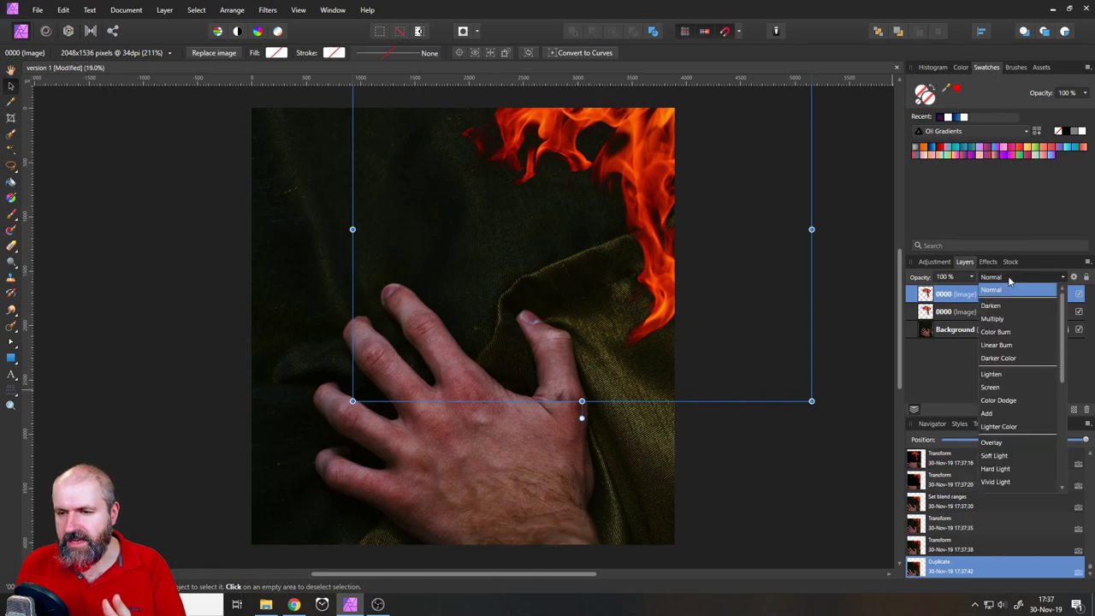
left_click(989, 387)
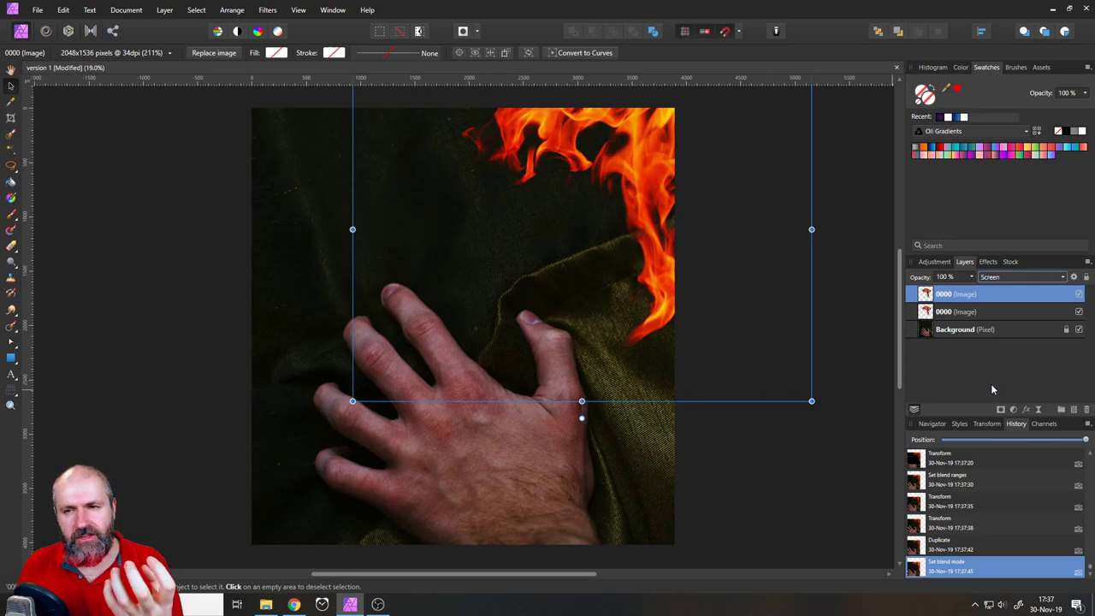
- Give the copy a 39 px Gaussian Blur glow, then select the Background layer
left_click(987, 262)
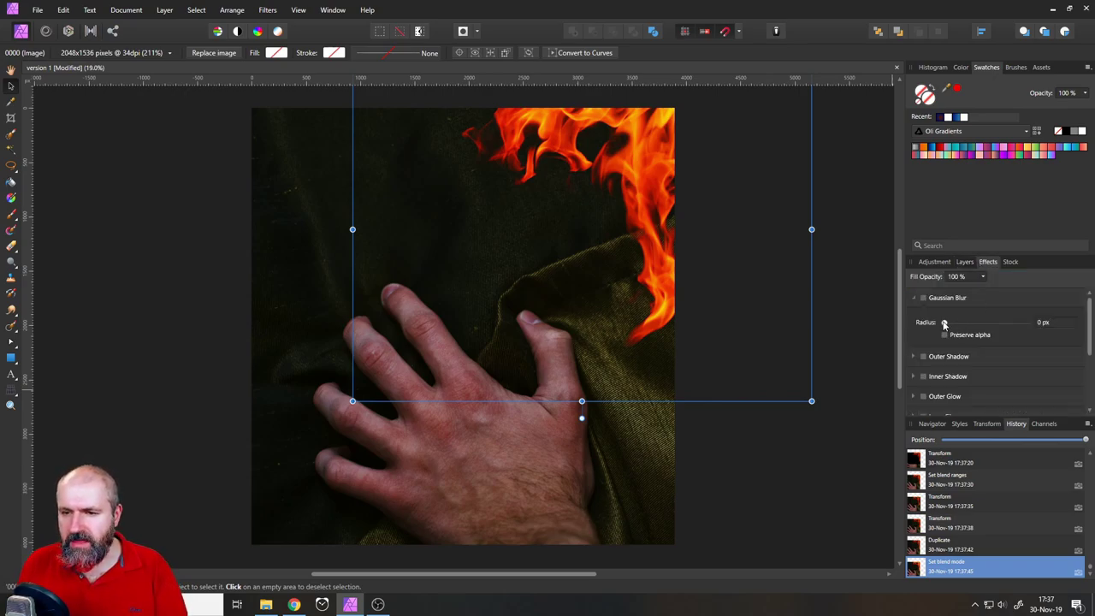
left_click_drag(944, 322, 1009, 330)
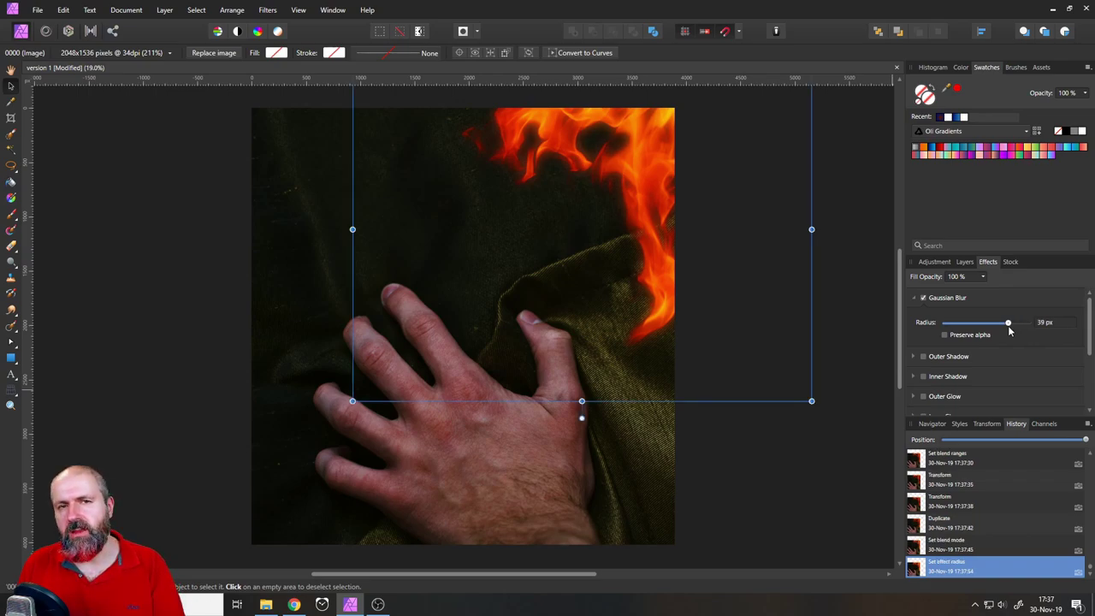
left_click(964, 262)
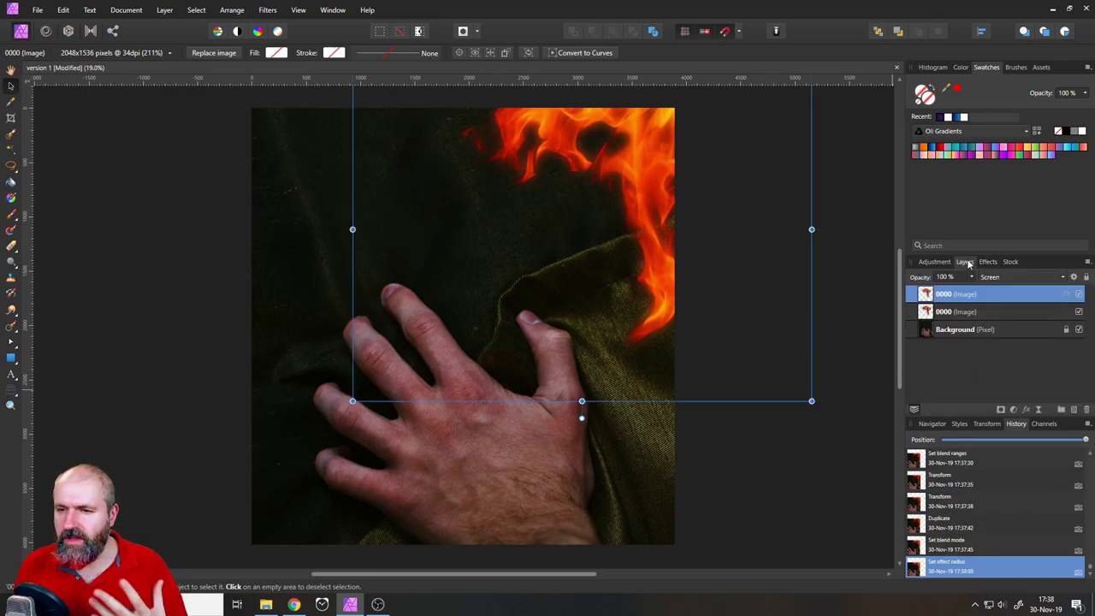
left_click(930, 332)
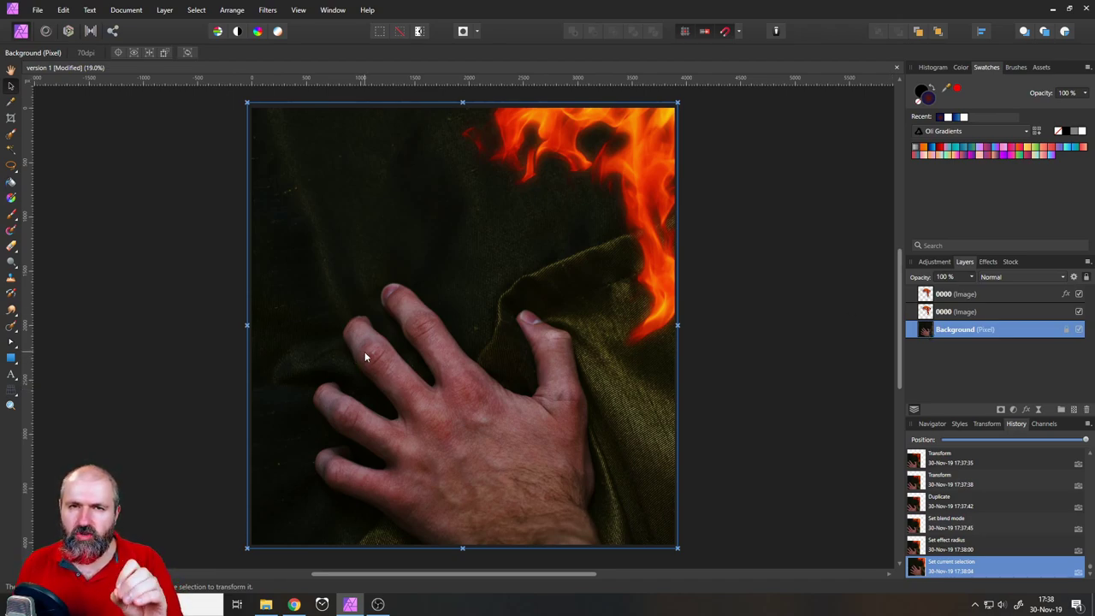
- Draw a rectangle over the whole photo and set its blend mode to Soft Light
left_click(11, 359)
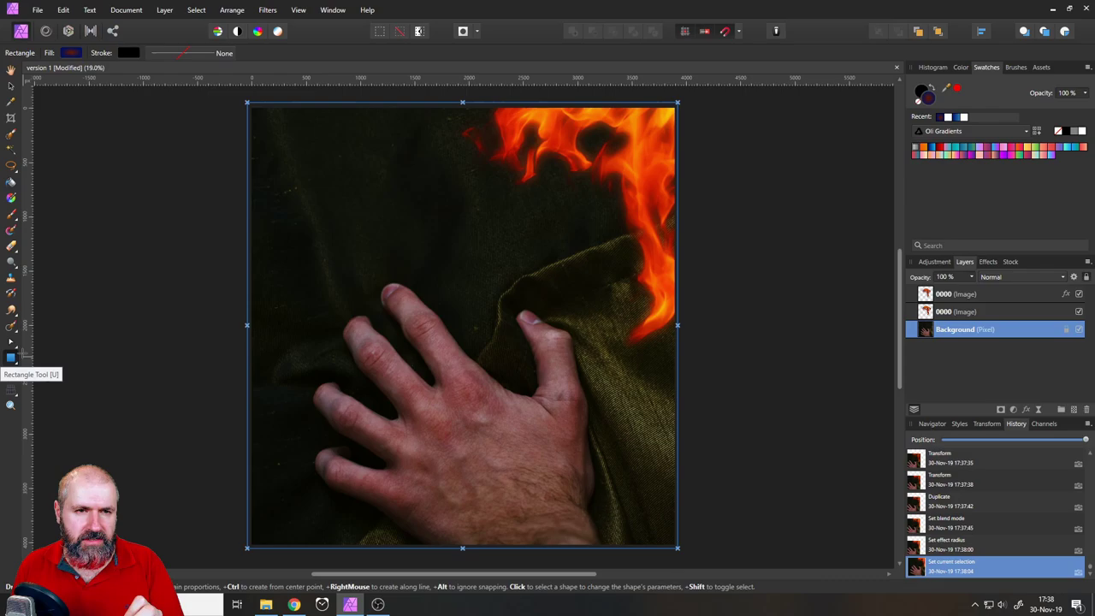
left_click_drag(251, 107, 675, 545)
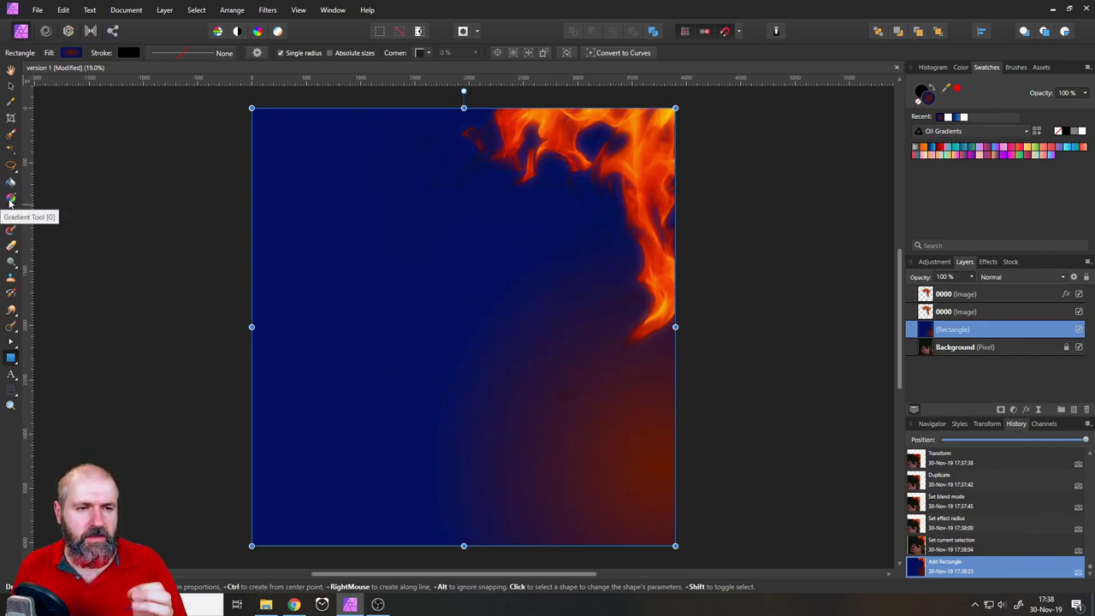
left_click(10, 201)
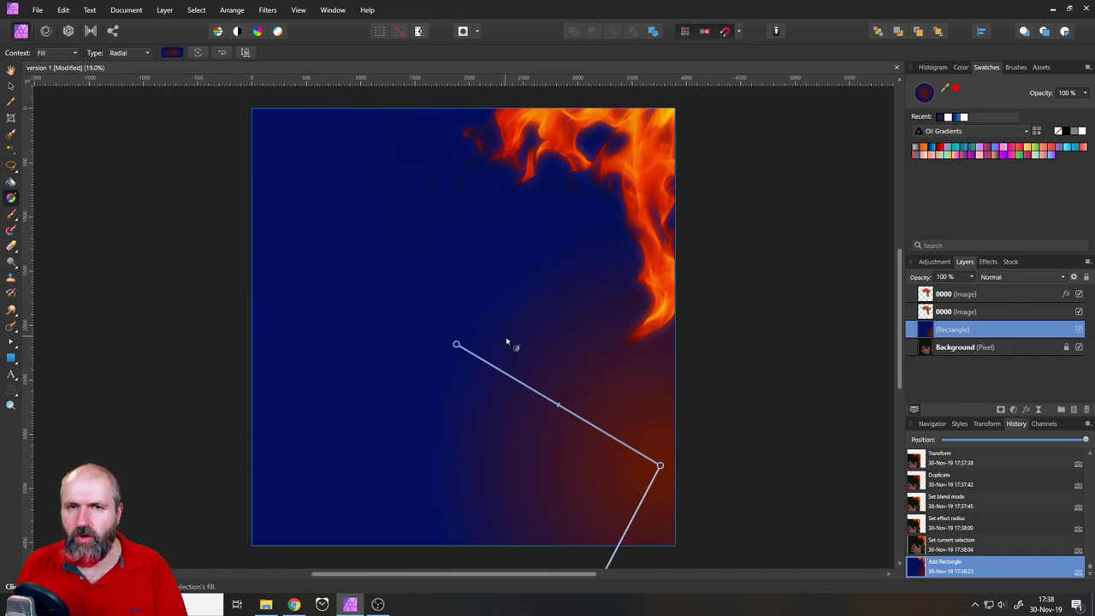
left_click(1004, 275)
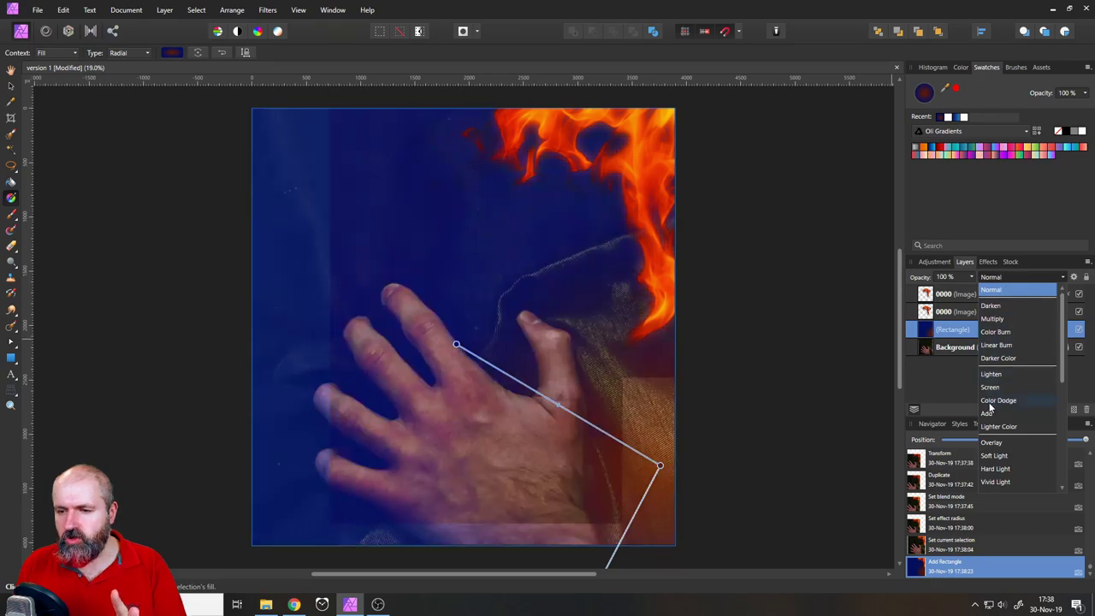
left_click(999, 456)
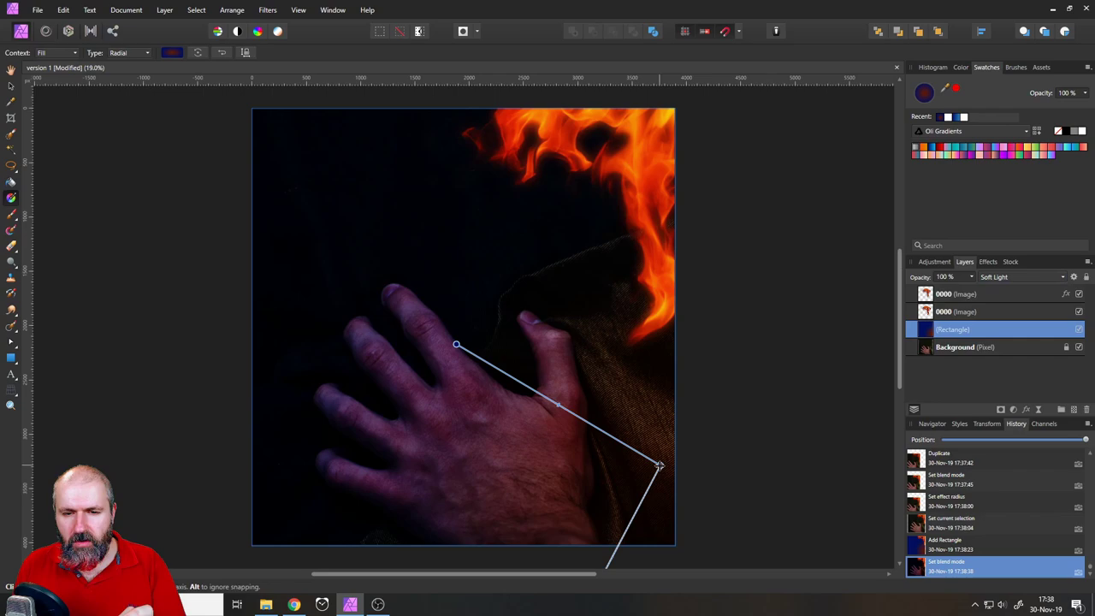
- Position the radial gradient's centre on the cloth near the flames
left_click_drag(659, 466, 581, 309)
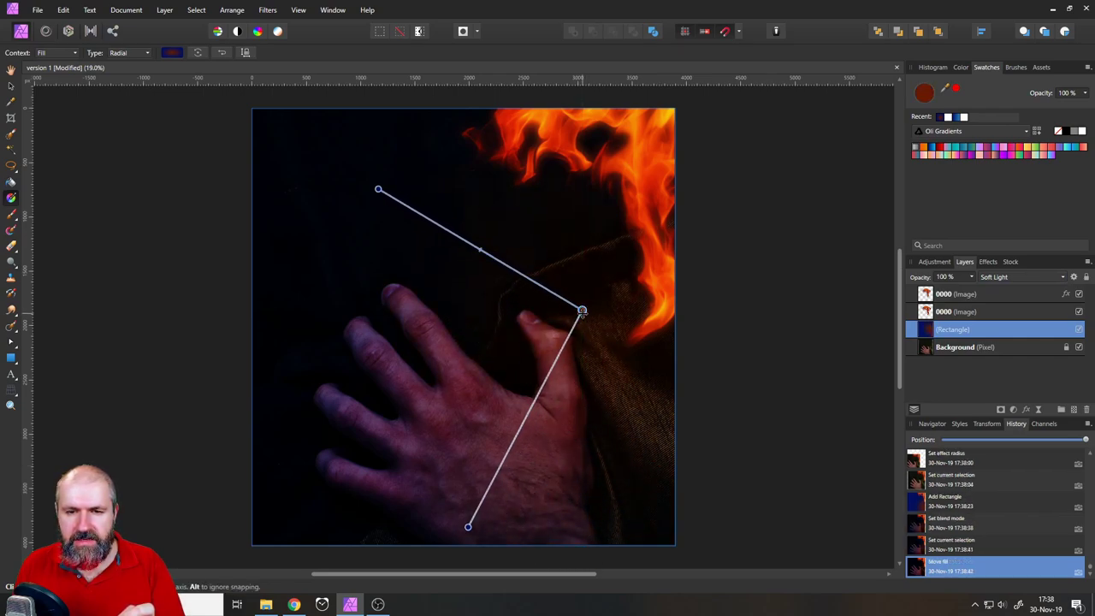
left_click_drag(582, 310, 617, 166)
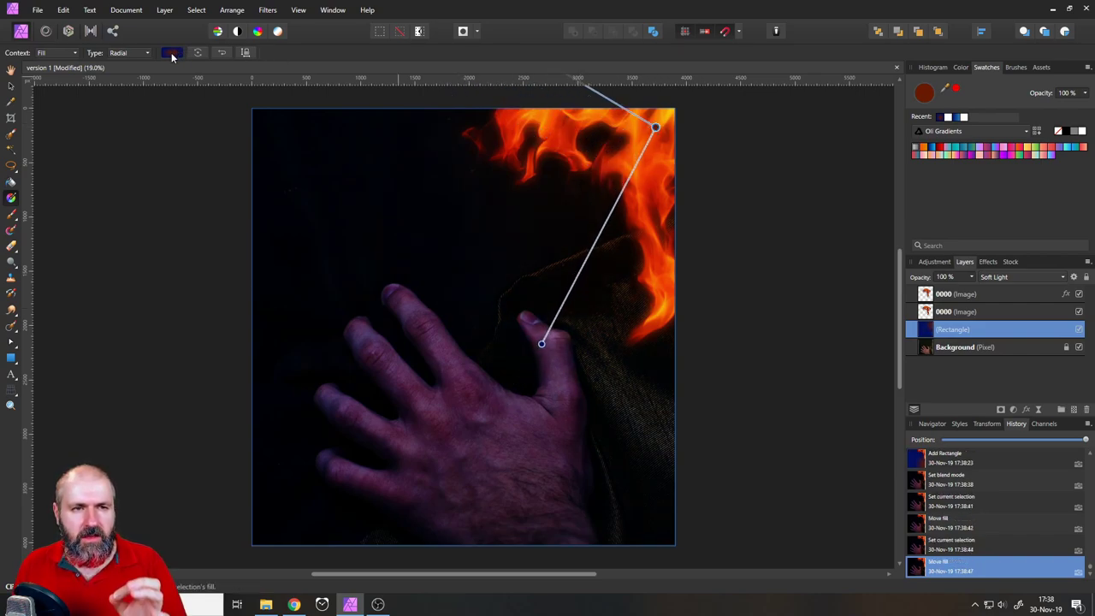
left_click(172, 54)
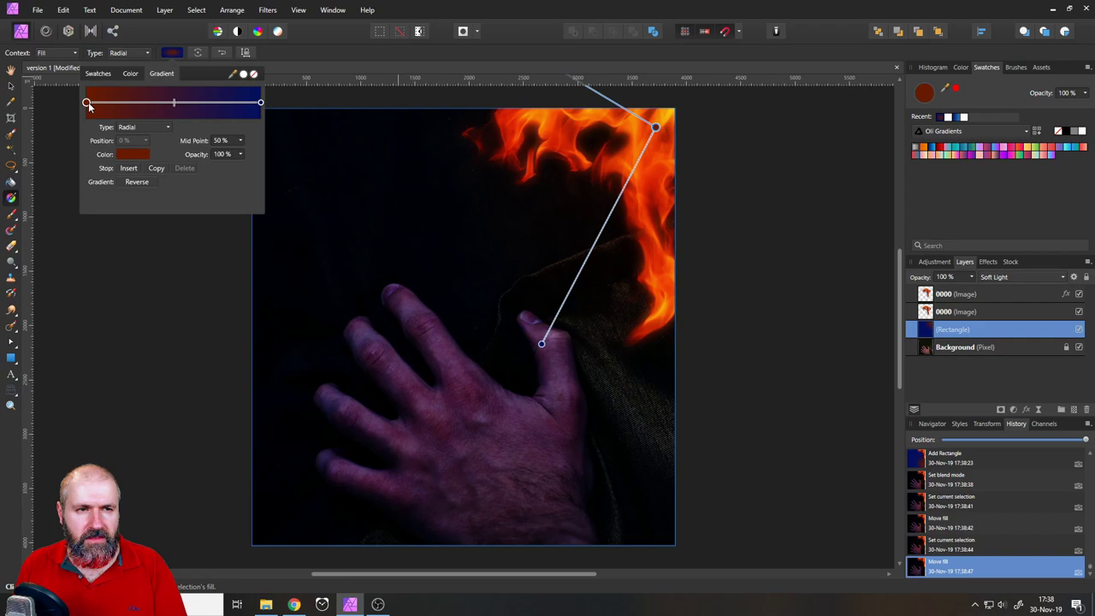
left_click(657, 130)
left_click_drag(657, 130, 593, 262)
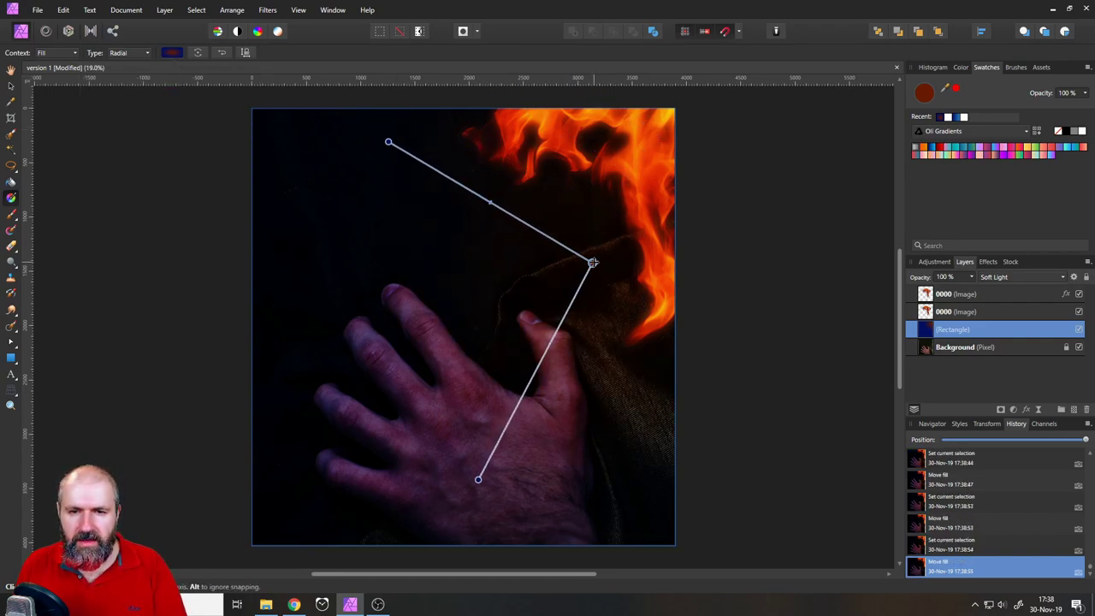
- Set the gradient's start stop to a warm vivid orange
left_click(172, 53)
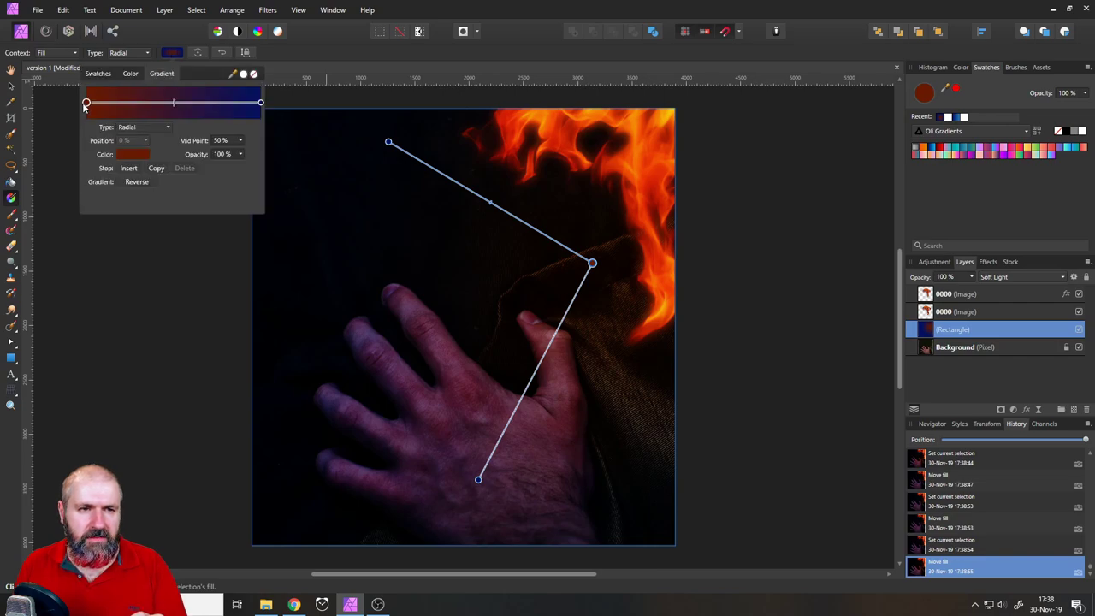
left_click(86, 104)
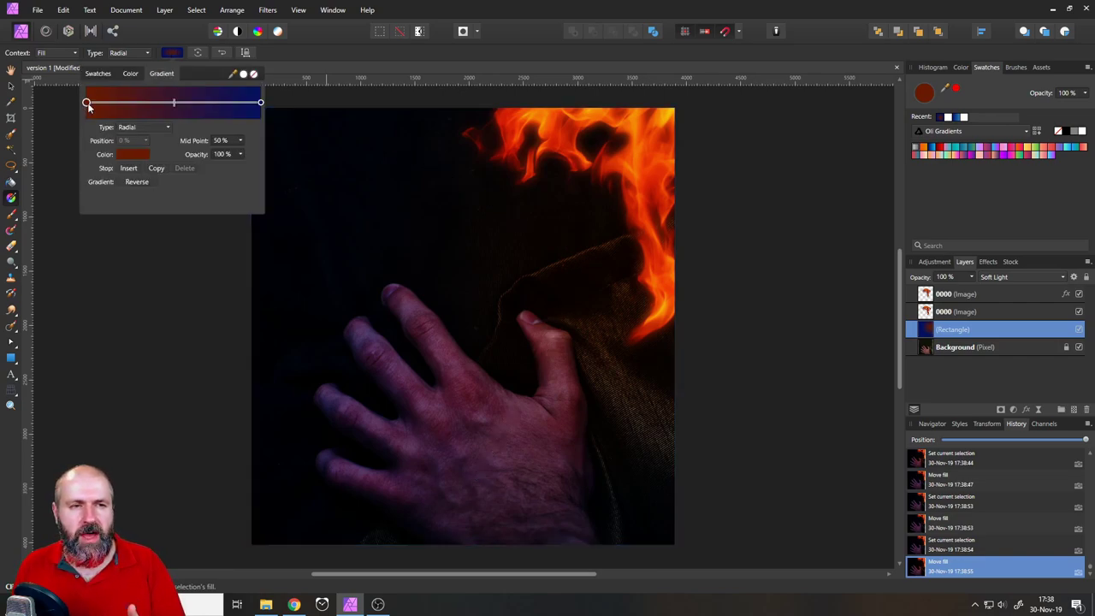
left_click(123, 156)
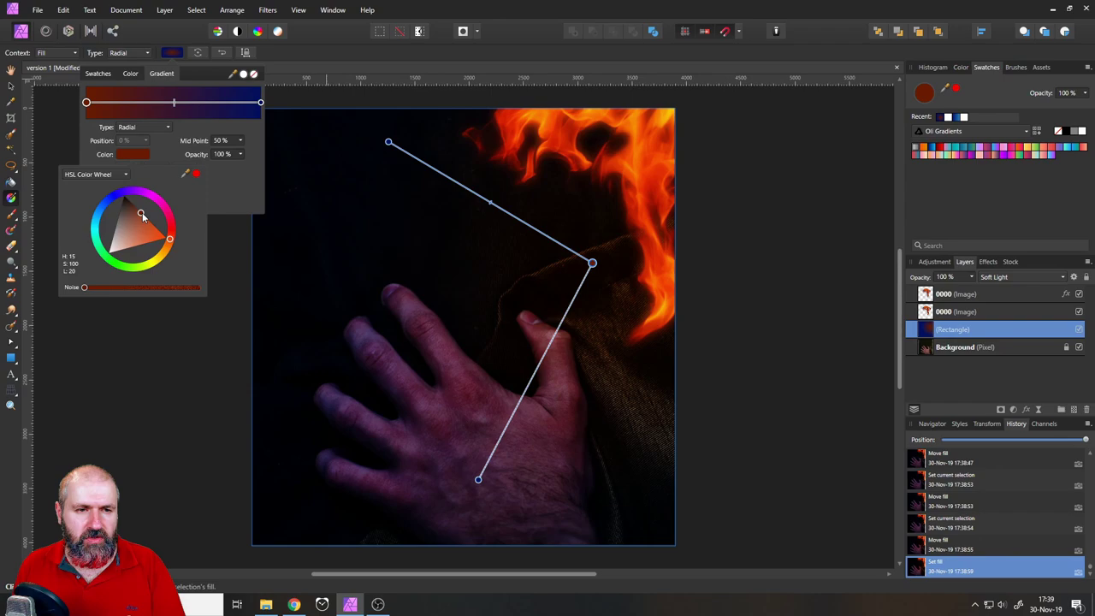
left_click_drag(142, 212, 174, 248)
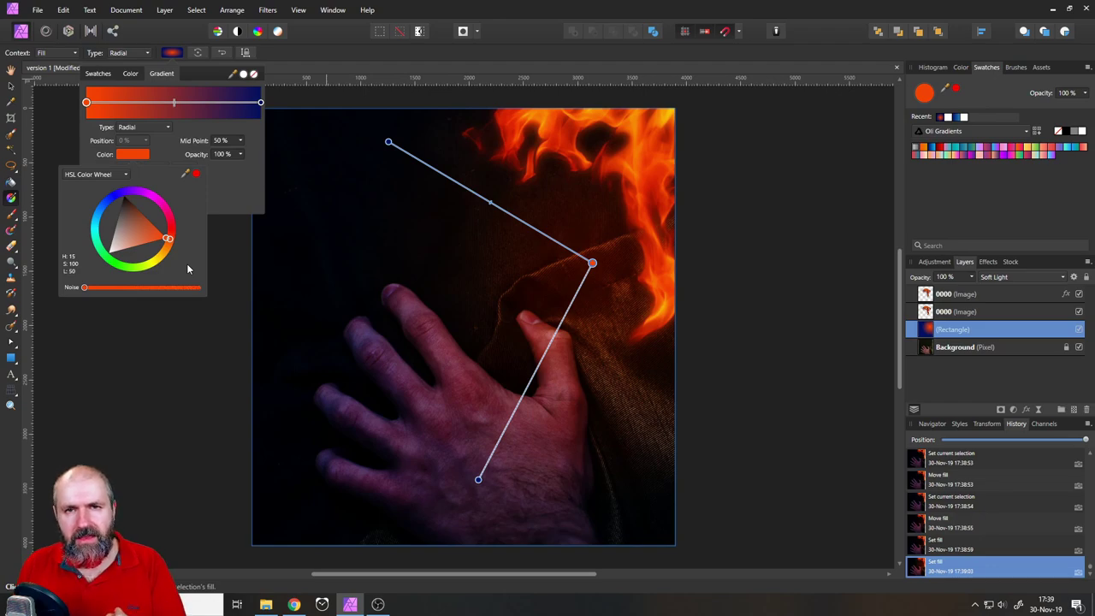
left_click_drag(169, 239, 148, 220)
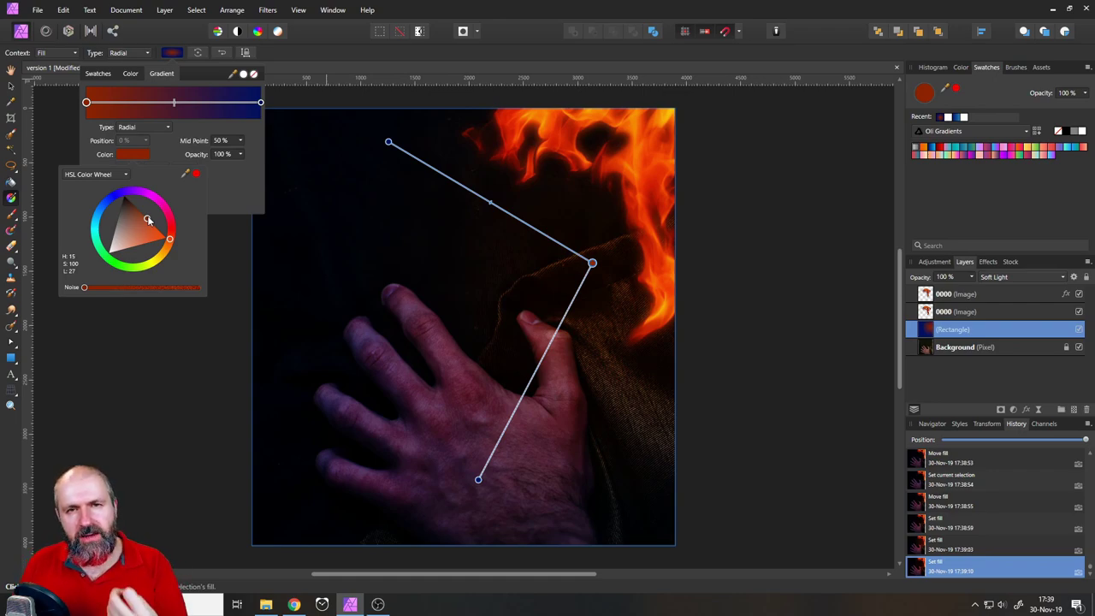
- Check the blue end stop and gradient type, then stretch the gradient from flames onto the hand
left_click(260, 103)
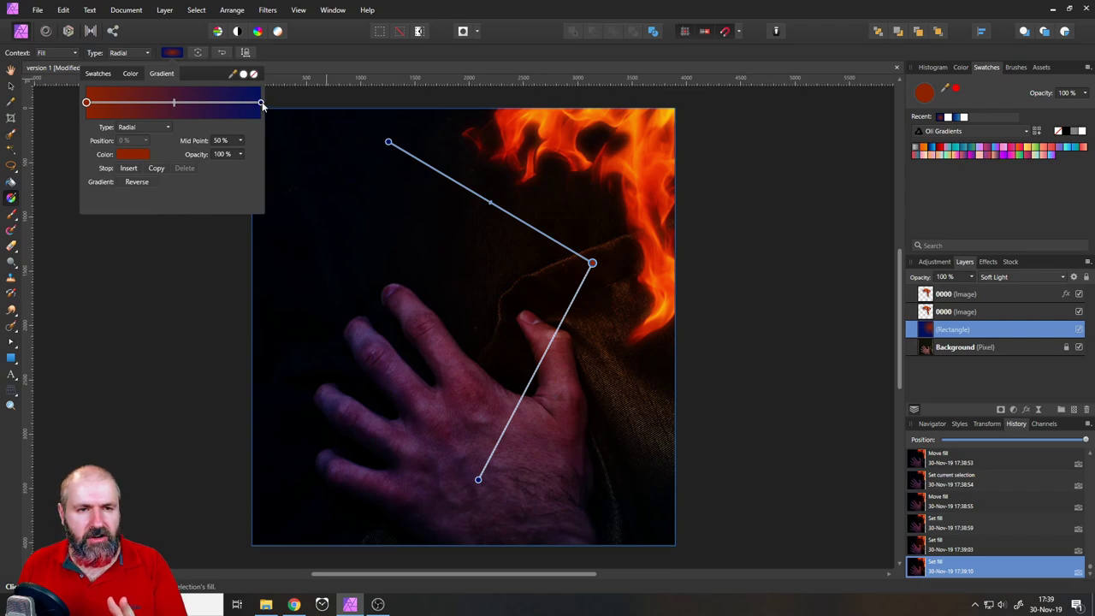
left_click(141, 155)
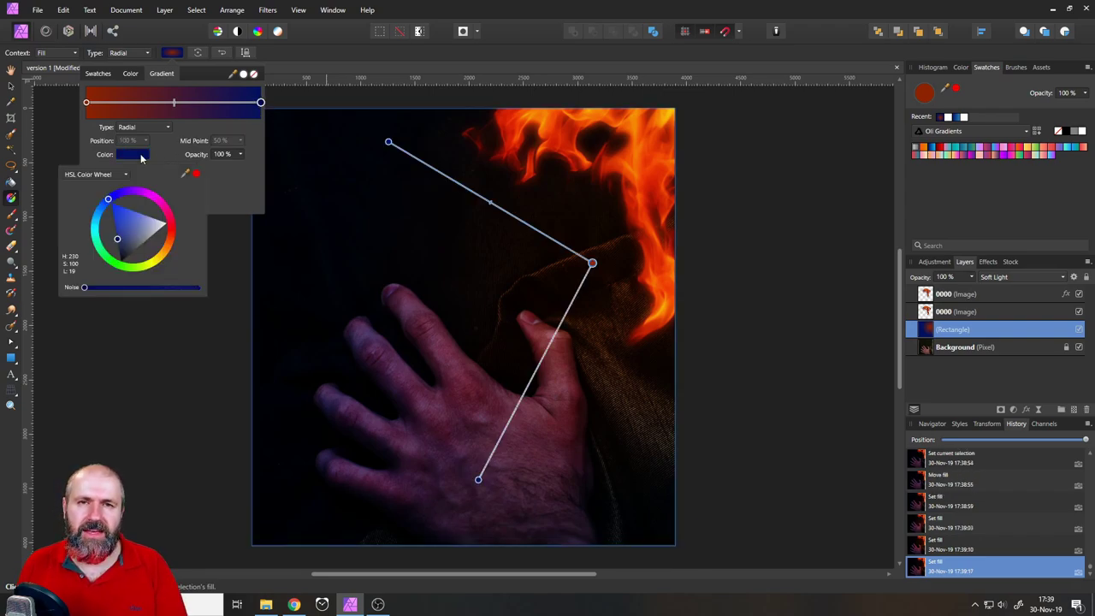
left_click(173, 53)
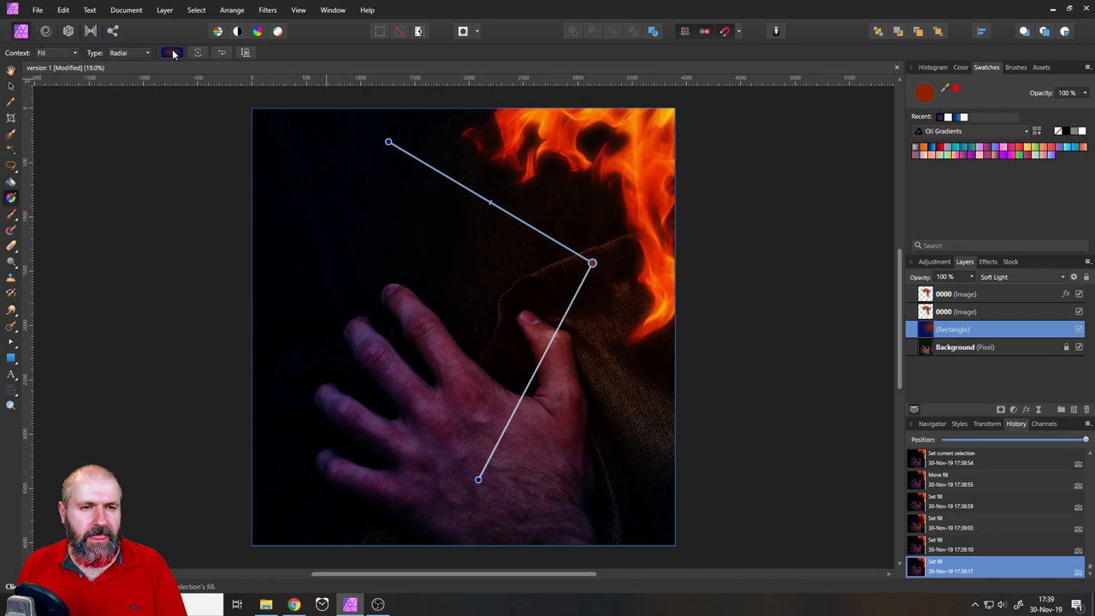
left_click(174, 53)
left_click(141, 128)
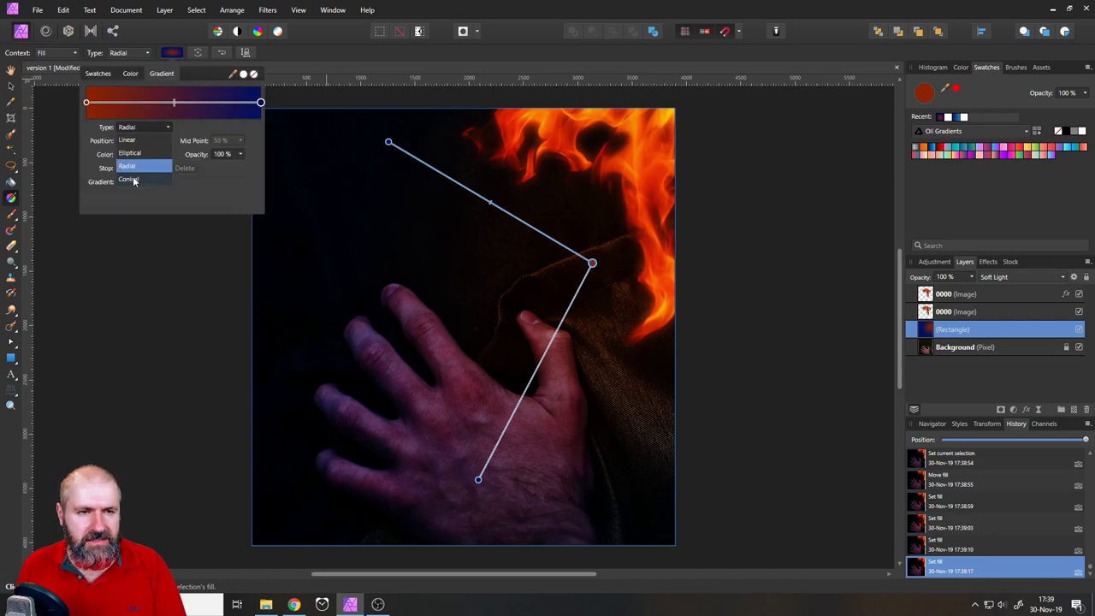
left_click(171, 56)
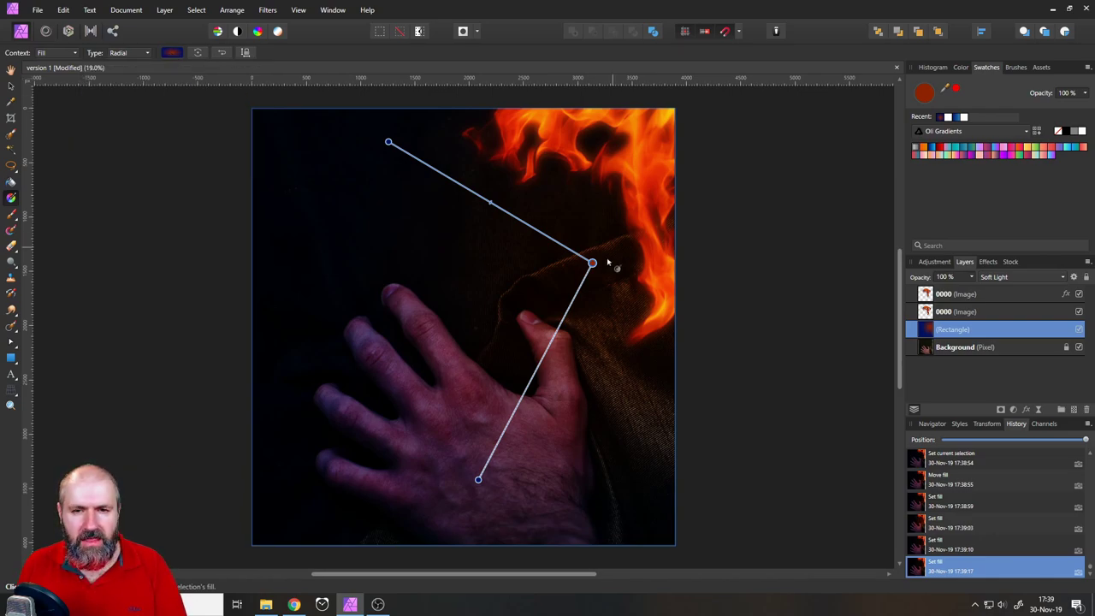
left_click_drag(592, 262, 655, 131)
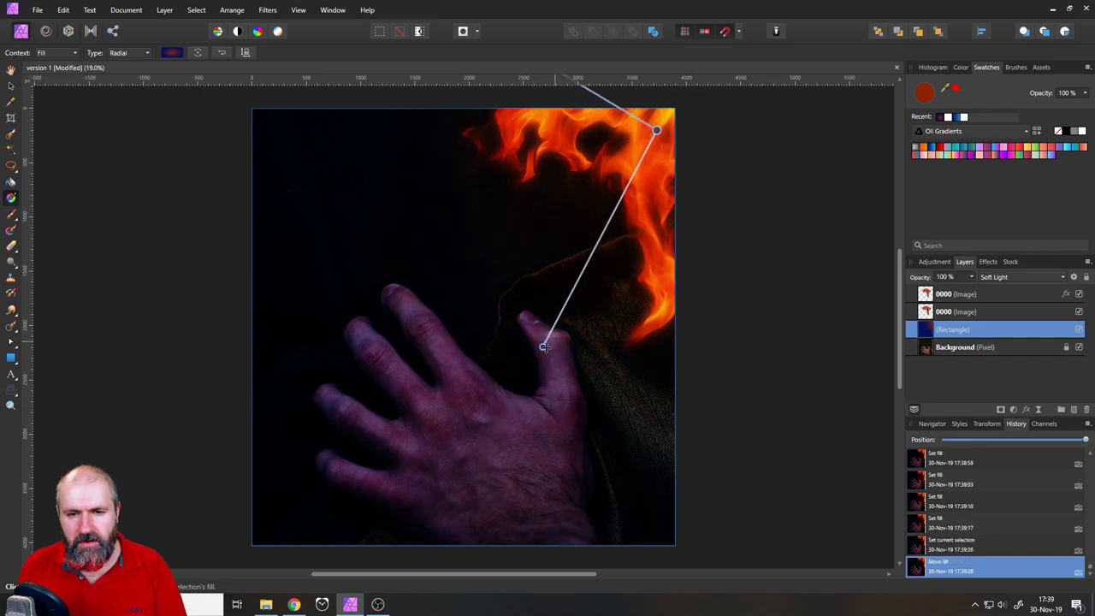
left_click_drag(542, 348, 509, 378)
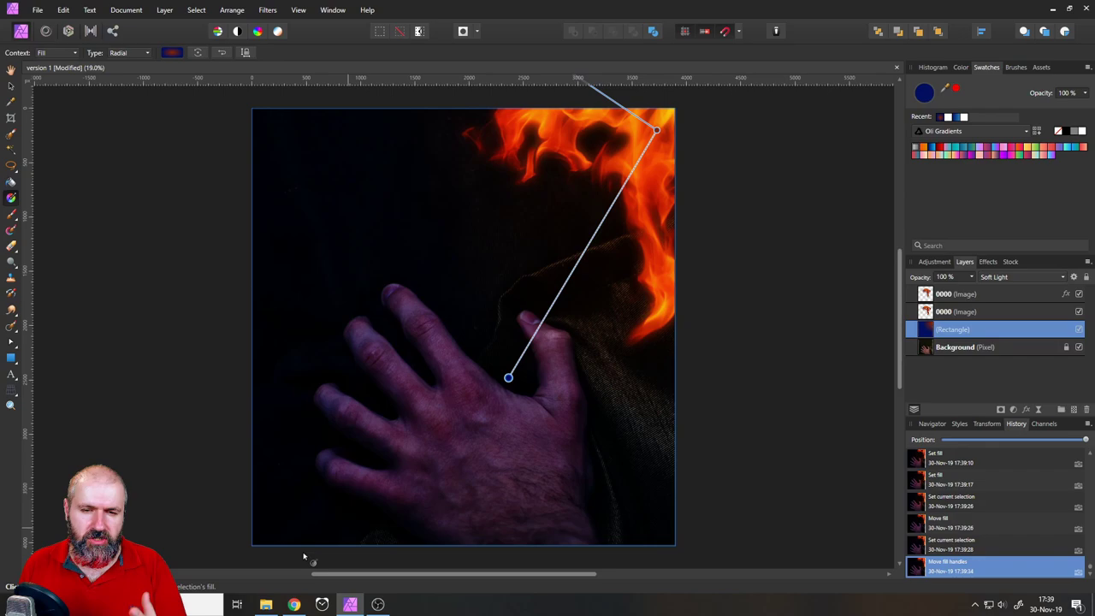
- Add a Recolor adjustment and move it above the Rectangle layer
left_click(930, 345)
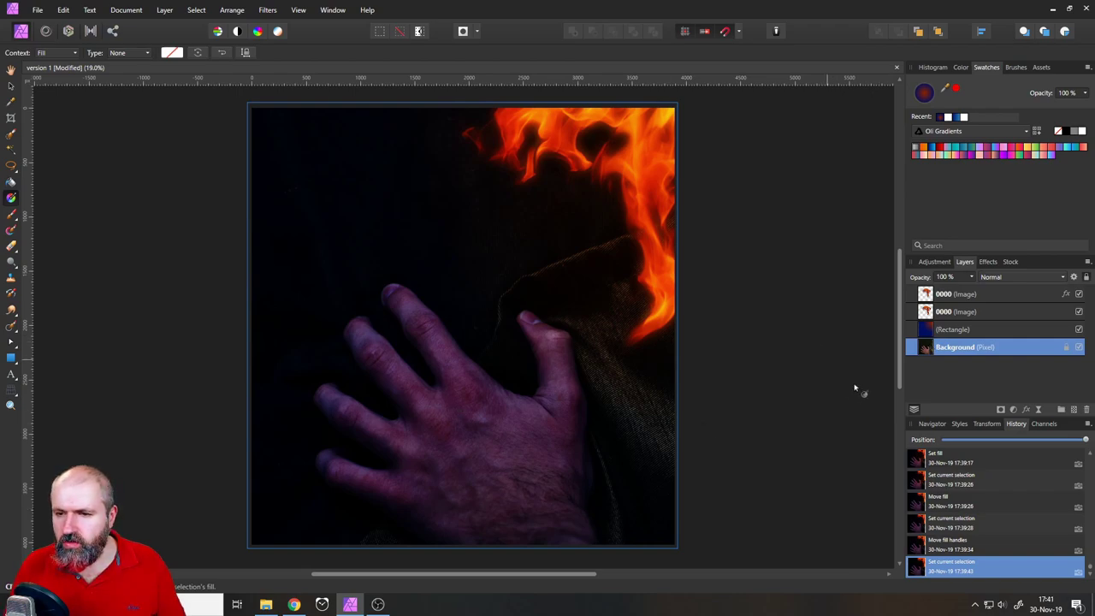
left_click(1013, 410)
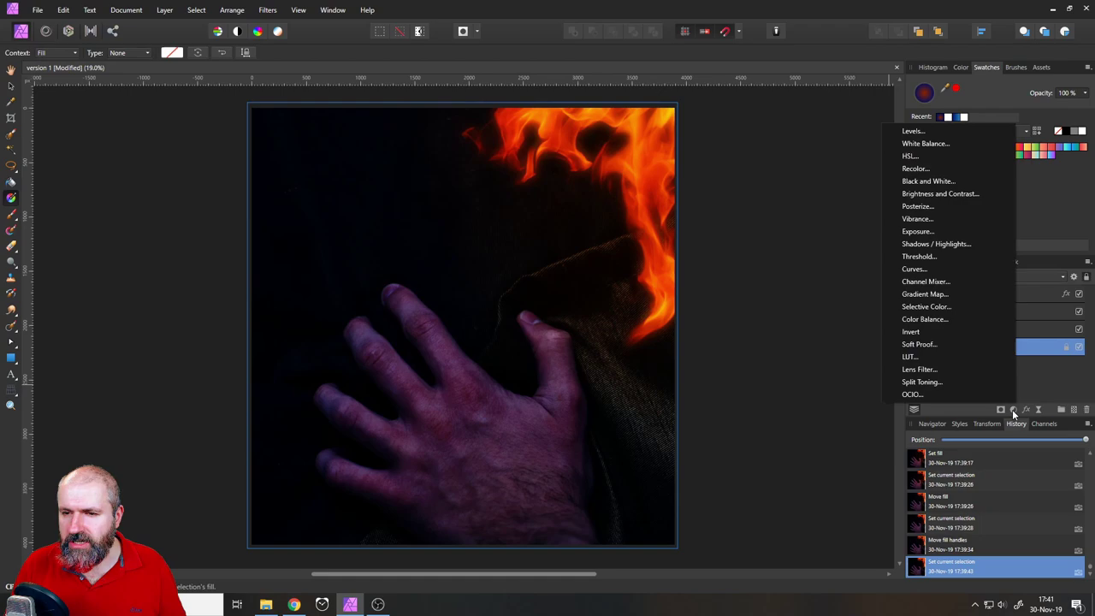
left_click(913, 168)
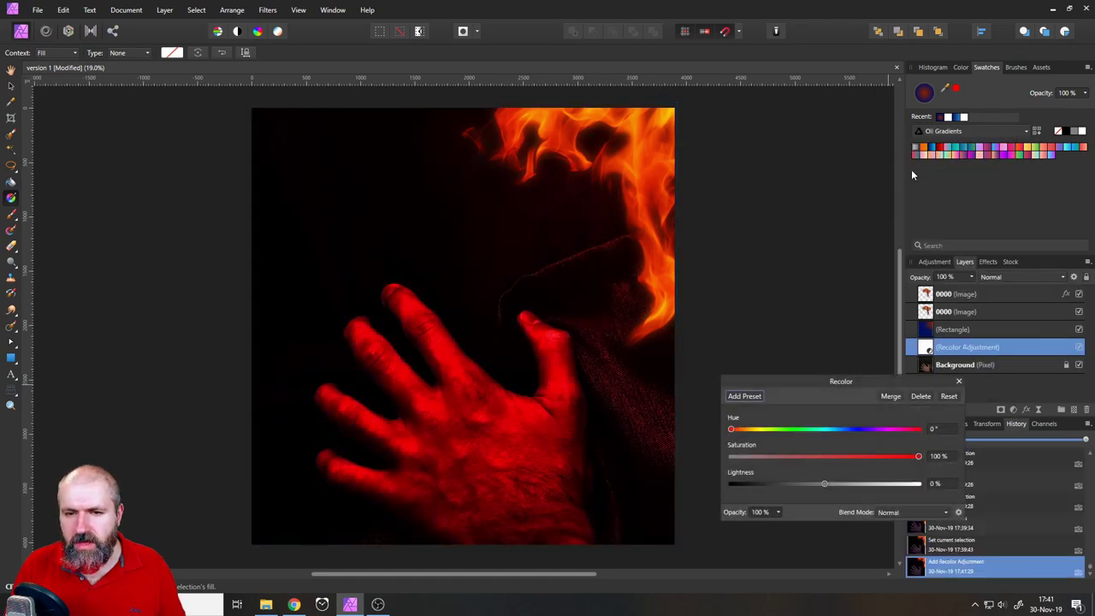
left_click_drag(933, 348, 928, 329)
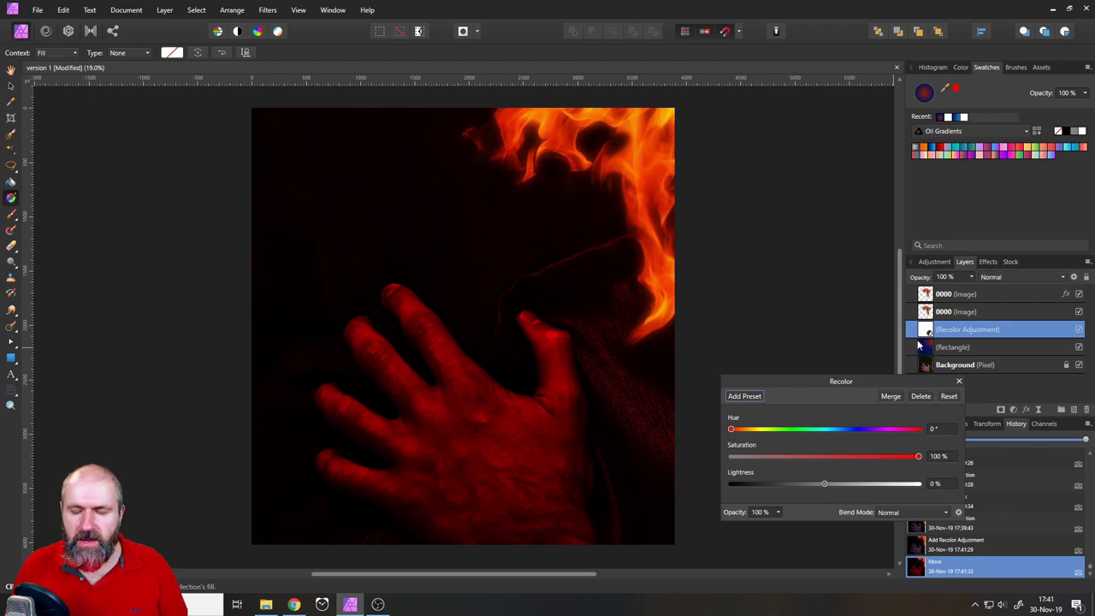
- Set the Recolor to about 13° hue, 97% saturation and 11% lightness
left_click_drag(730, 429, 738, 433)
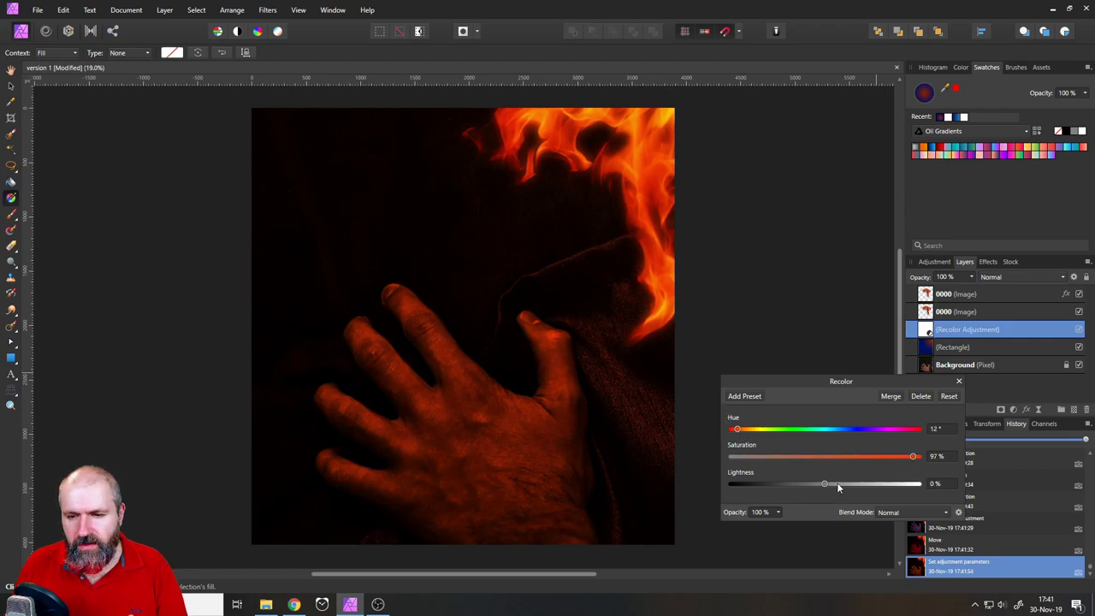
mouse_move(825, 483)
left_mouse_down()
mouse_move(847, 483)
mouse_move(836, 484)
left_mouse_up()
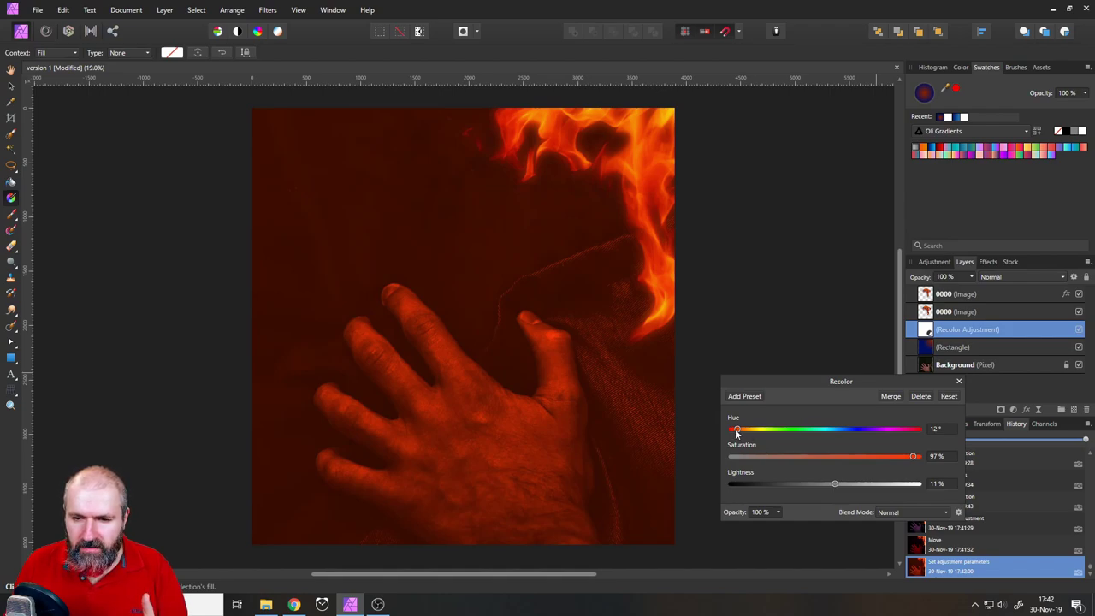
left_click_drag(736, 434, 740, 433)
left_click(958, 381)
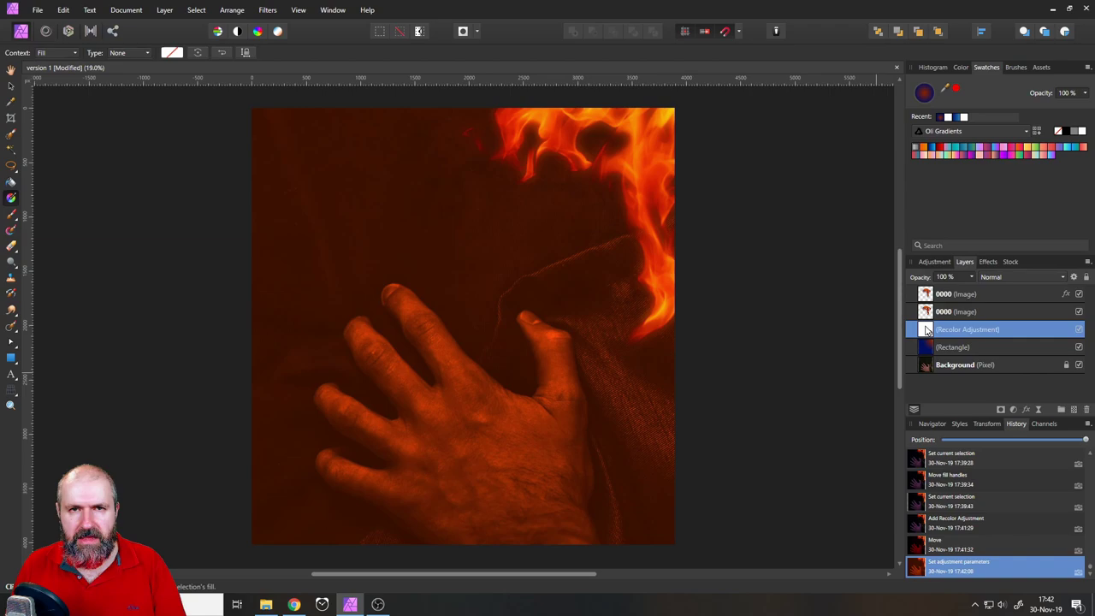
- Invert the Recolor adjustment to hide its orange tint, then select the Background layer
left_click(165, 10)
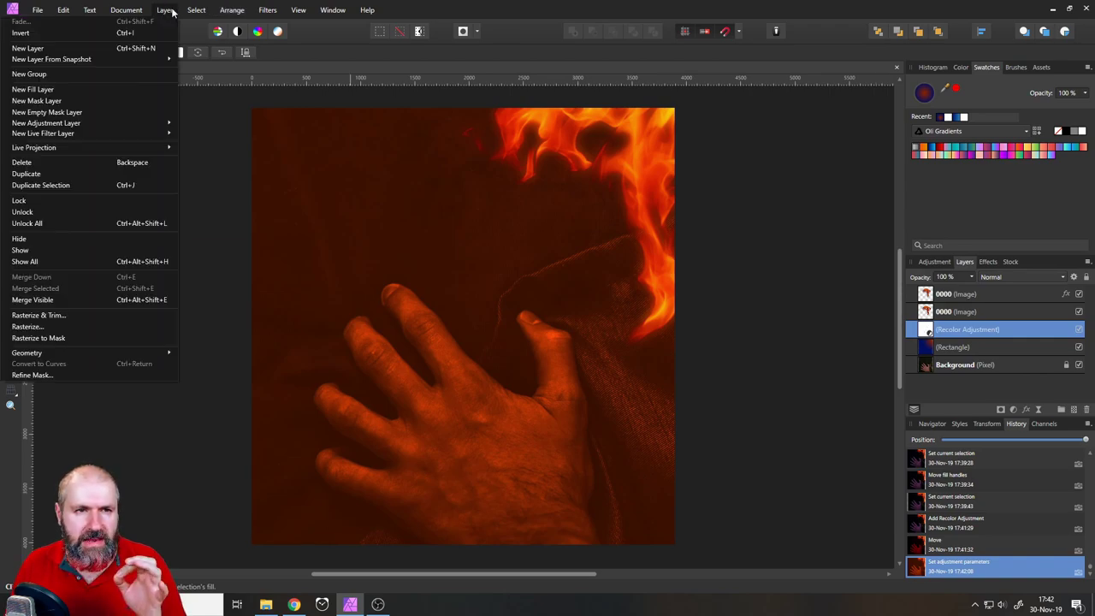
left_click(107, 36)
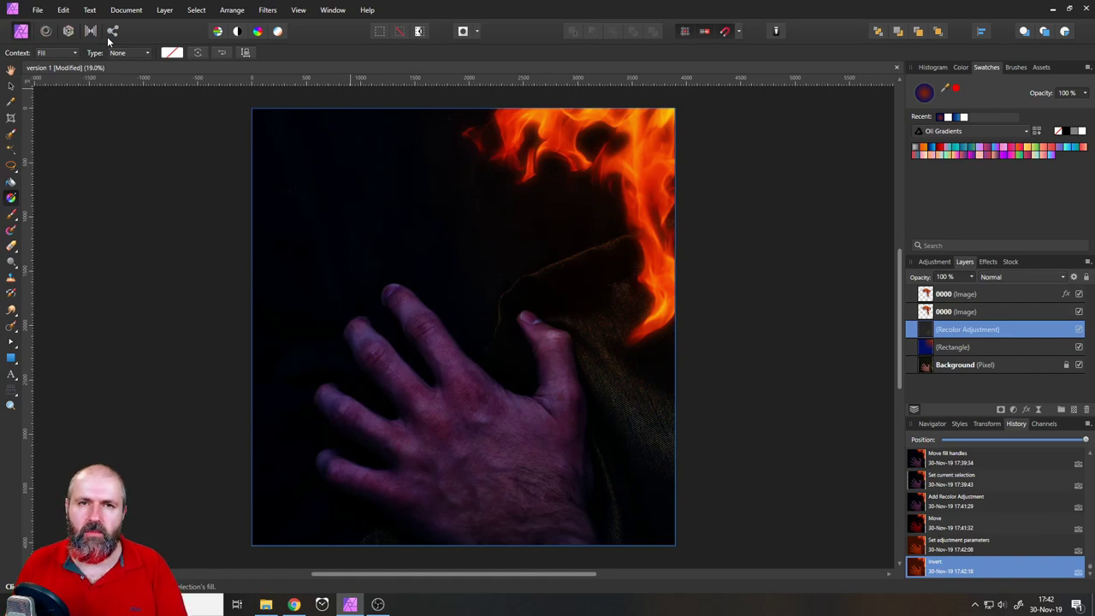
left_click(928, 364, "ctrl")
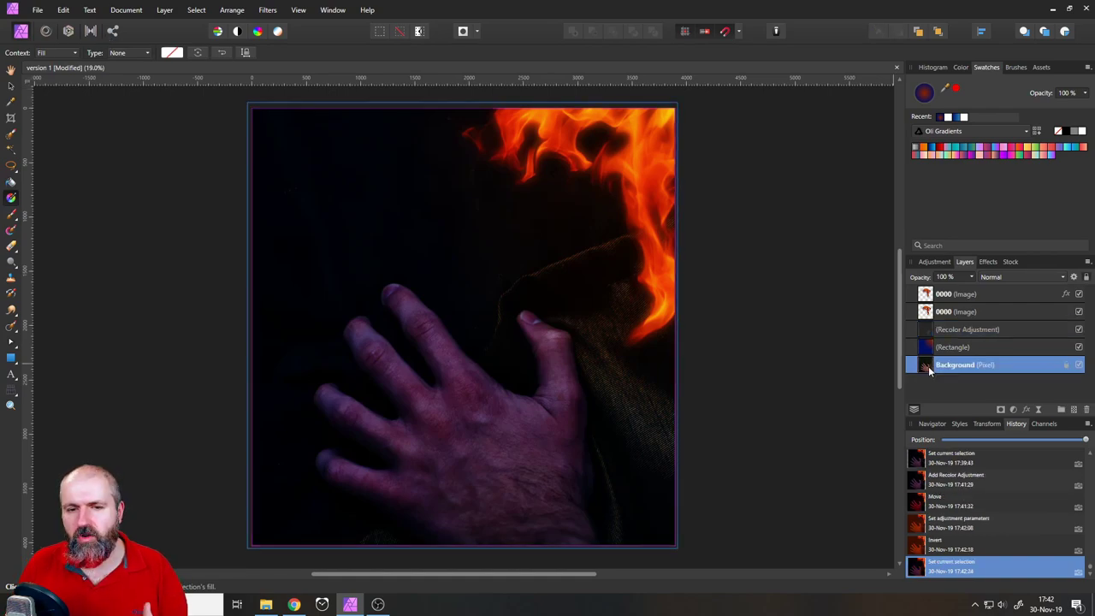
- Paint a Selection Brush selection over the whole hand, from pinky to wrist
left_click(11, 137)
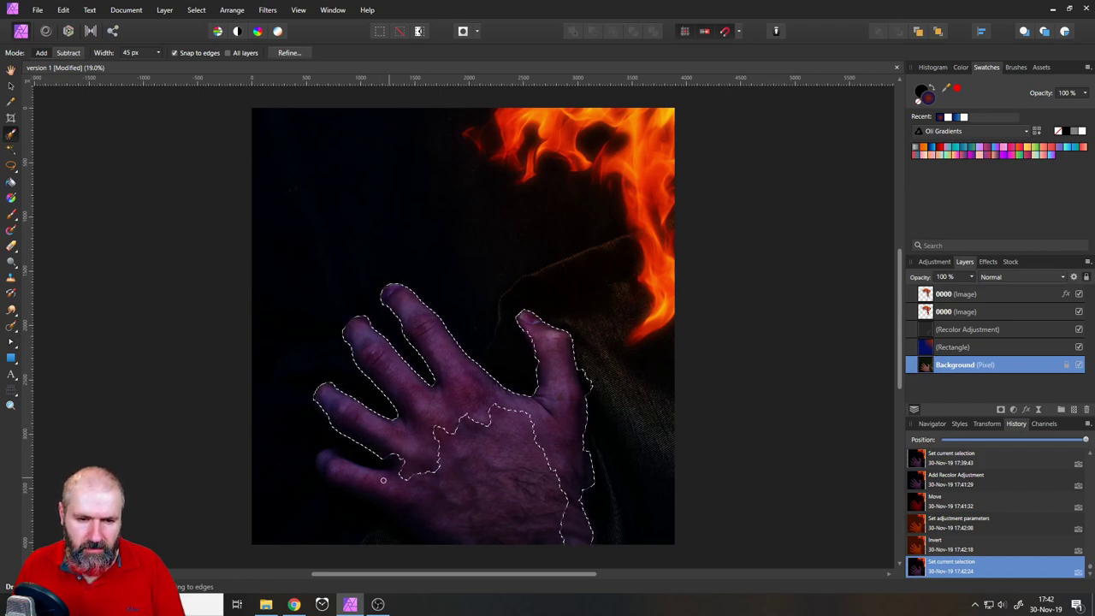
mouse_move(342, 480)
left_mouse_down()
mouse_move(326, 472)
mouse_move(352, 486)
mouse_move(406, 499)
mouse_move(396, 454)
mouse_move(441, 482)
mouse_move(404, 505)
mouse_move(381, 496)
mouse_move(451, 538)
mouse_move(438, 508)
left_mouse_up()
left_click_drag(563, 464, 569, 473)
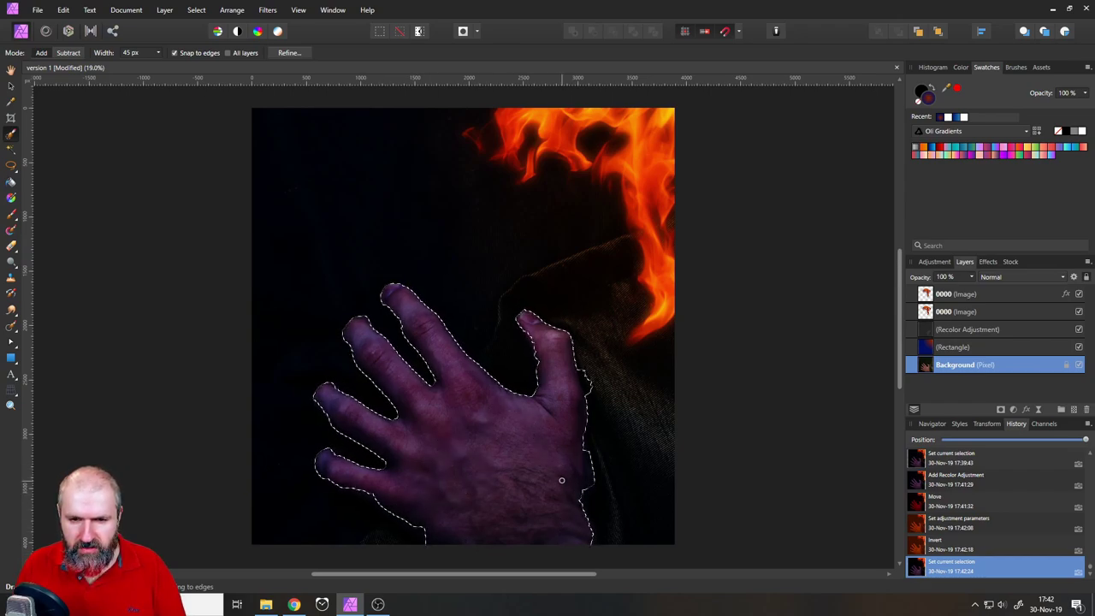
- Start Refine Selection and brush along the hand's side and palm edge
left_click(289, 53)
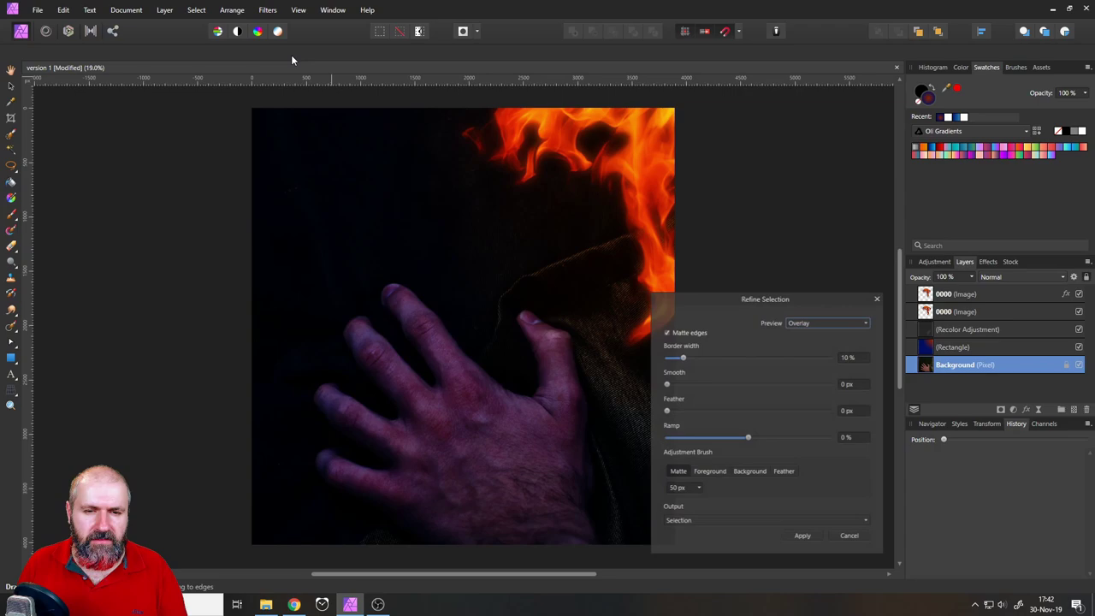
scroll(590, 353, "up", 5)
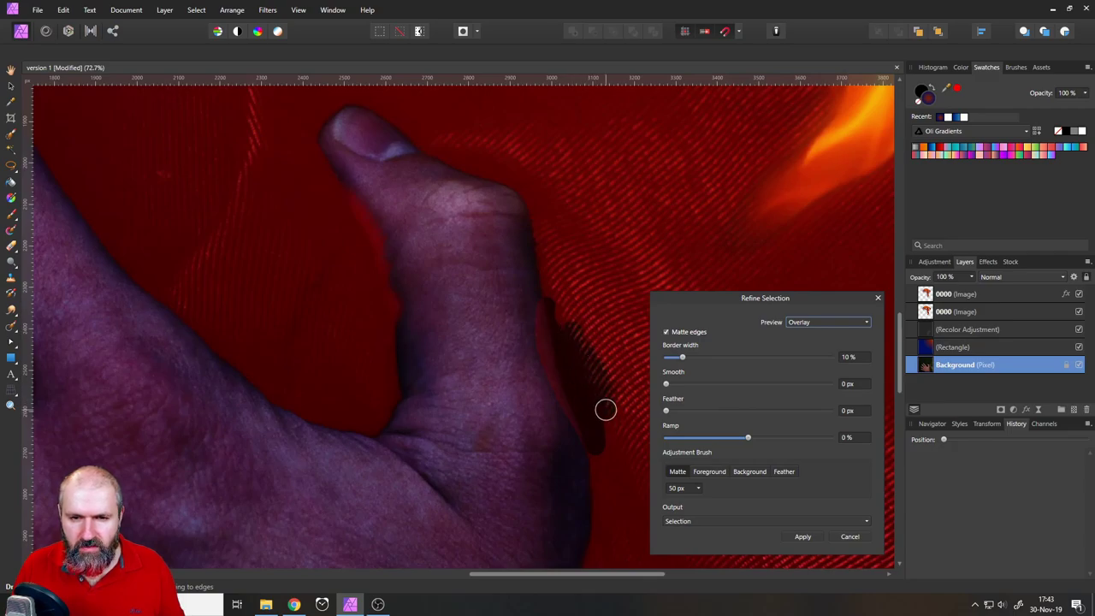
scroll(609, 389, "down", 4)
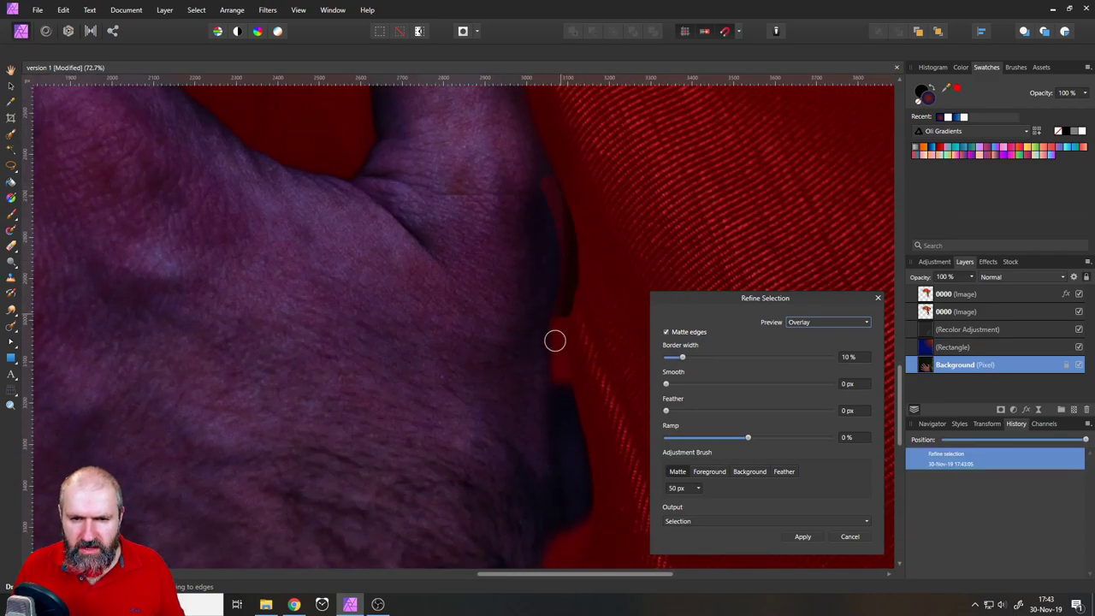
mouse_move(555, 341)
left_mouse_down()
mouse_move(551, 446)
mouse_move(551, 389)
mouse_move(562, 424)
mouse_move(582, 406)
mouse_move(561, 434)
left_mouse_up()
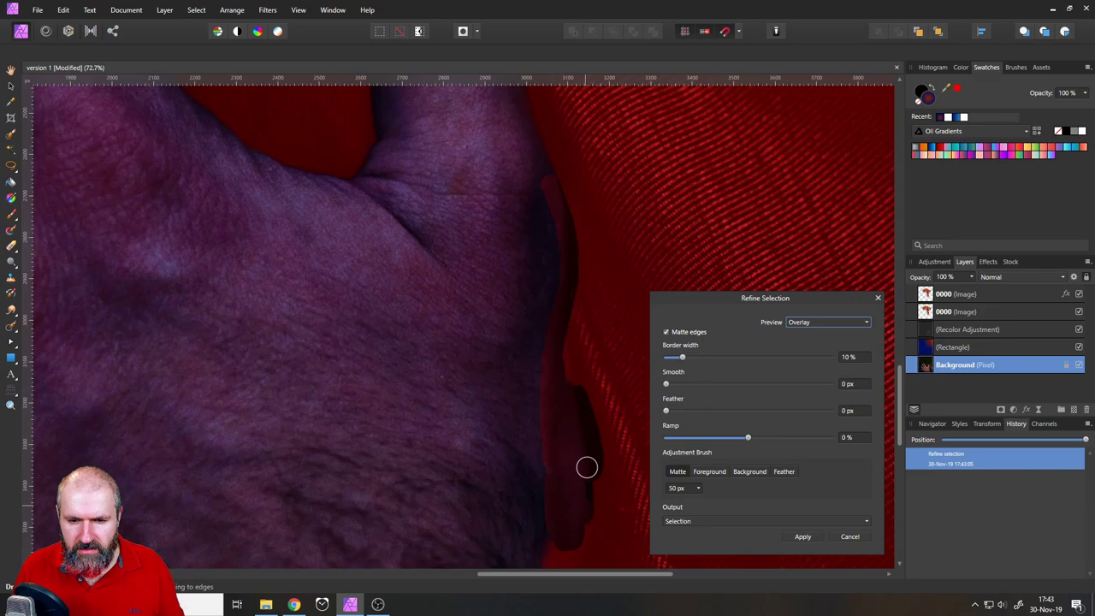
left_click_drag(593, 486, 587, 461)
scroll(580, 465, "down", 2)
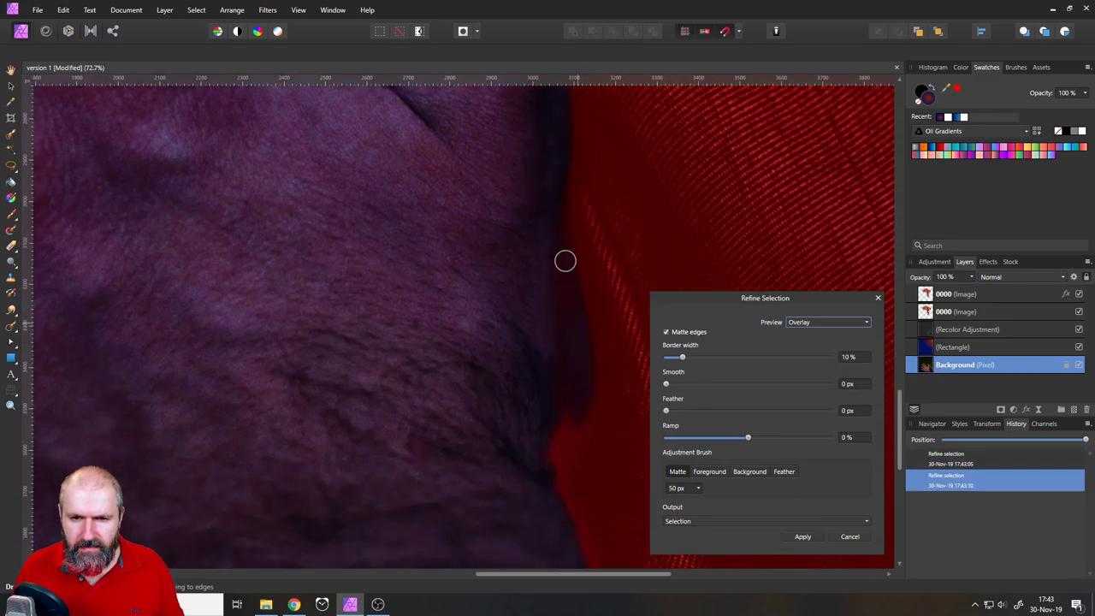
mouse_move(565, 257)
left_mouse_down()
mouse_move(580, 460)
mouse_move(583, 360)
mouse_move(594, 431)
mouse_move(613, 400)
left_mouse_up()
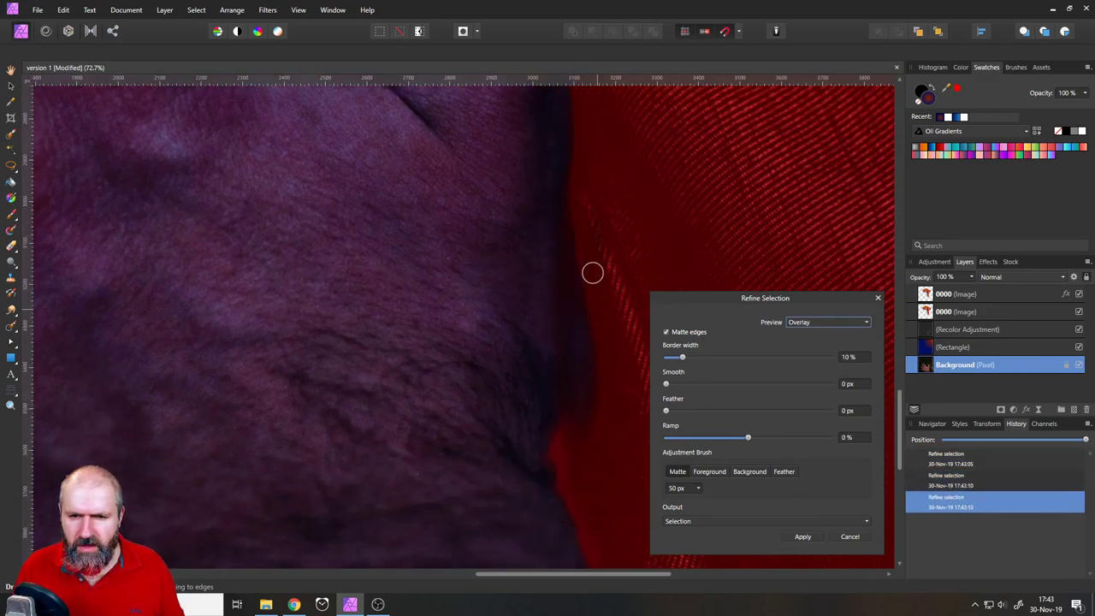
mouse_move(568, 214)
left_mouse_down()
mouse_move(587, 459)
mouse_move(565, 453)
mouse_move(560, 508)
mouse_move(584, 516)
mouse_move(582, 493)
left_mouse_up()
scroll(487, 381, "down", 2)
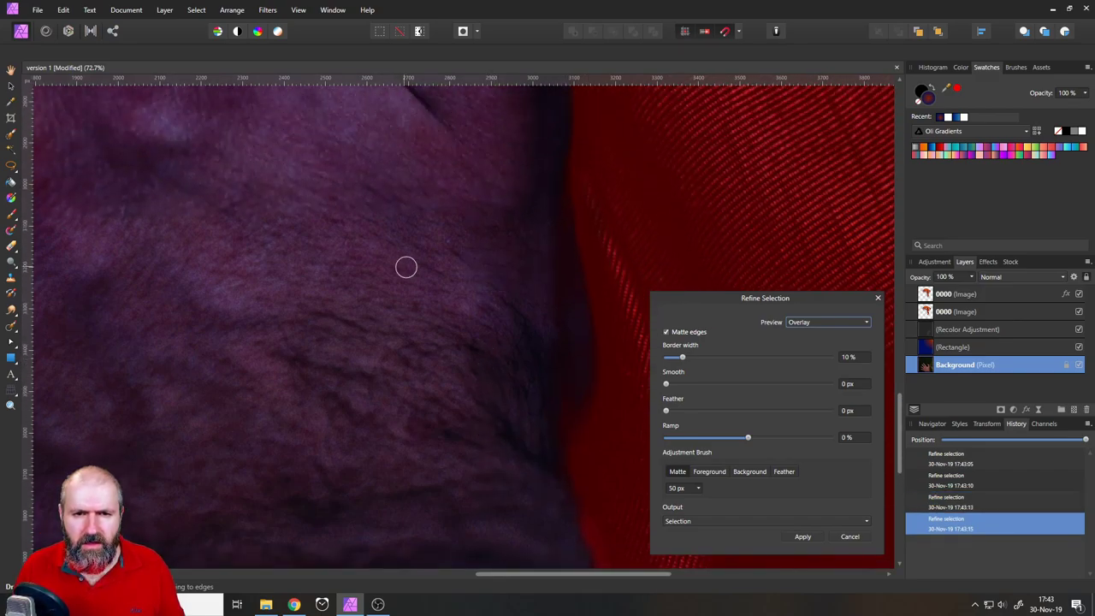
scroll(406, 264, "up", 6)
scroll(440, 316, "left", 3)
- Refine the selection around the thumb, a finger edge and the fingertip
mouse_move(432, 304)
left_mouse_down()
mouse_move(471, 361)
mouse_move(517, 500)
left_mouse_up()
mouse_move(426, 272)
left_mouse_down()
mouse_move(451, 256)
mouse_move(494, 267)
mouse_move(580, 331)
mouse_move(616, 342)
mouse_move(562, 320)
left_mouse_up()
scroll(540, 465, "up", 2, "ctrl")
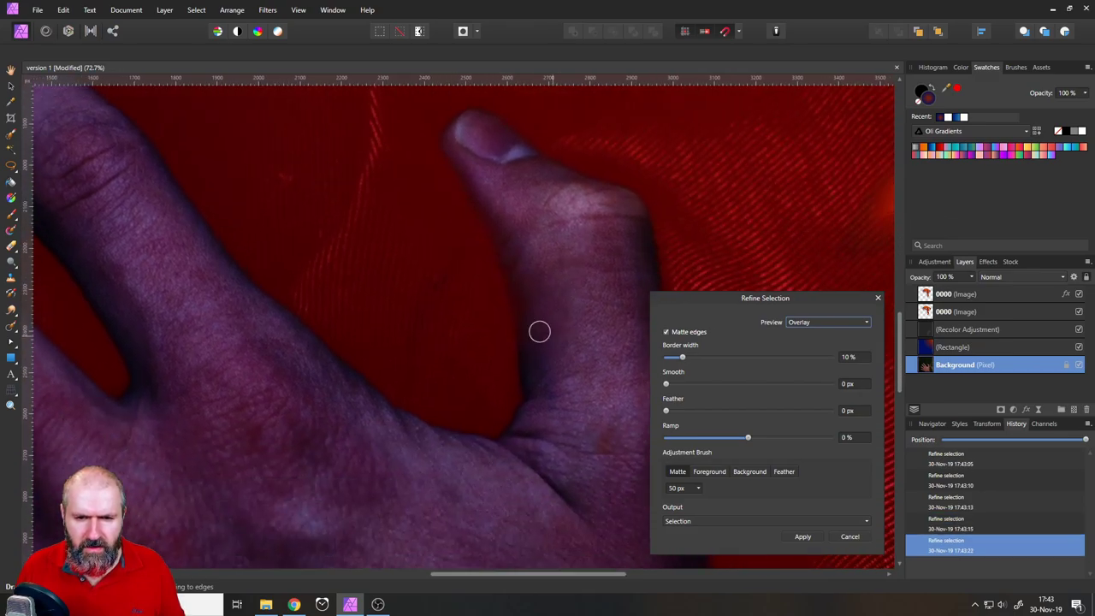
mouse_move(524, 409)
left_mouse_down()
mouse_move(480, 439)
mouse_move(394, 403)
left_mouse_up()
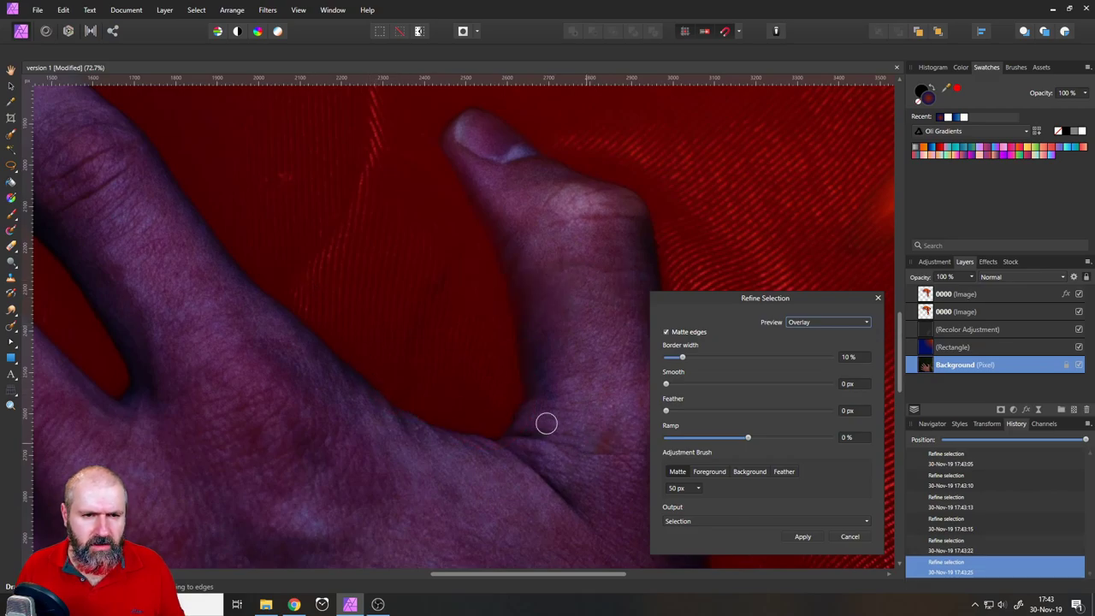
scroll(322, 261, "left", 5)
mouse_move(337, 215)
left_mouse_down()
mouse_move(215, 220)
mouse_move(291, 360)
mouse_move(265, 335)
mouse_move(380, 482)
mouse_move(411, 557)
left_mouse_up()
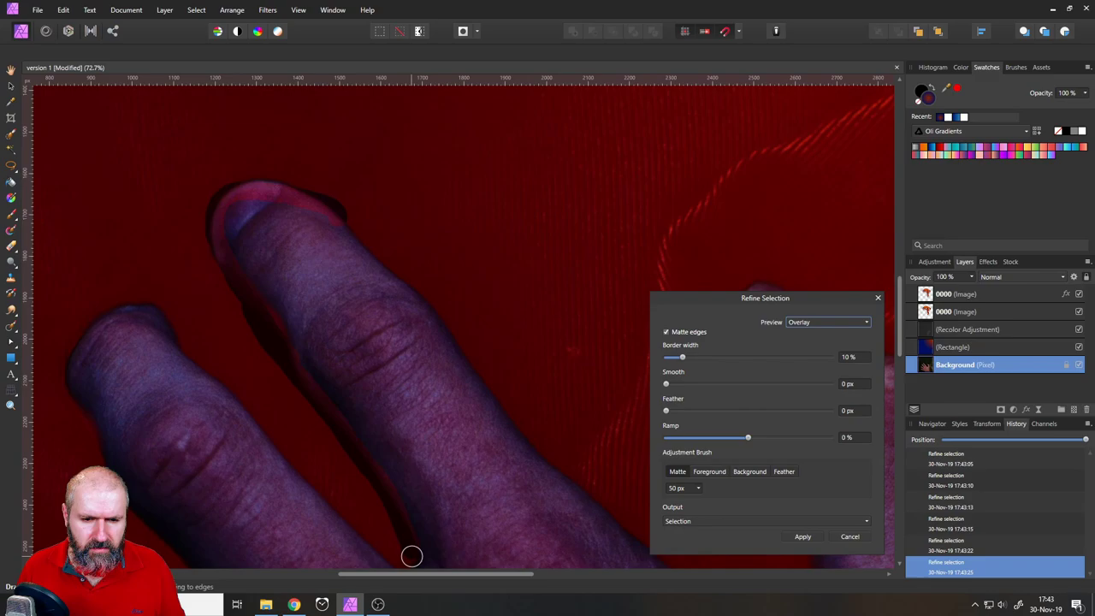
scroll(470, 479, "down", 3)
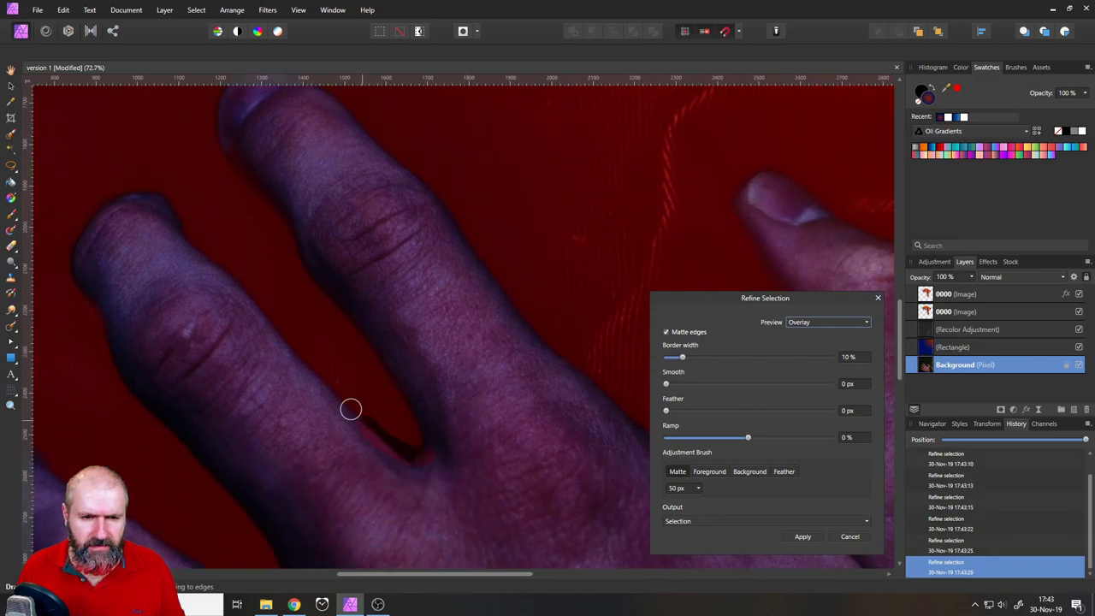
mouse_move(235, 295)
left_mouse_down()
mouse_move(158, 197)
mouse_move(105, 205)
left_mouse_up()
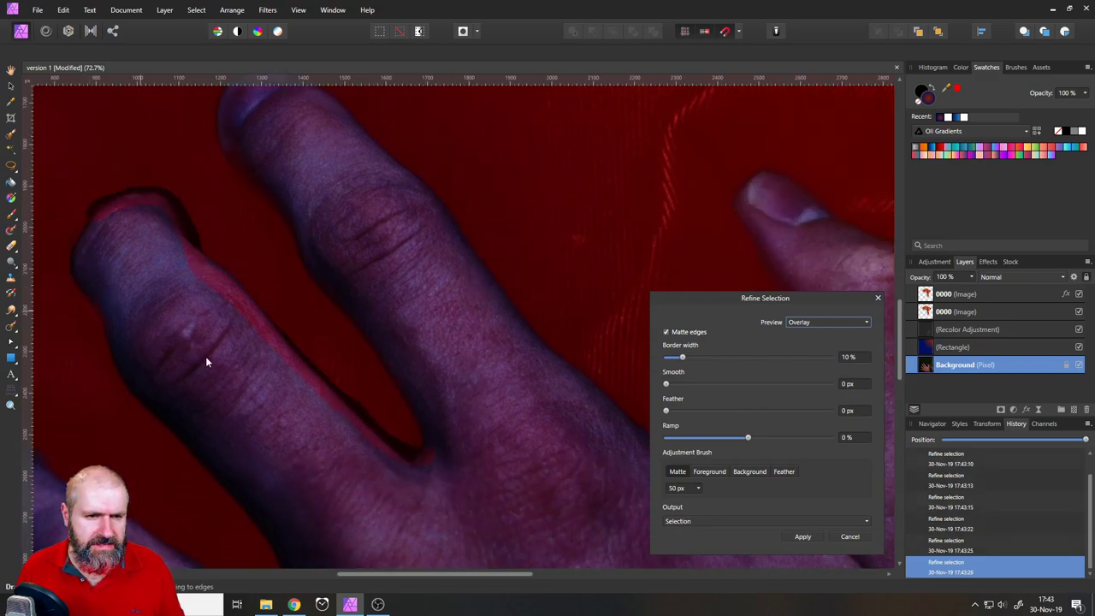
- Refine between the fingers and the lower fingertips, then apply the refined selection
scroll(318, 357, "left", 5)
scroll(358, 325, "down", 2)
mouse_move(313, 274)
left_mouse_down()
mouse_move(355, 354)
mouse_move(469, 455)
mouse_move(488, 494)
mouse_move(468, 510)
mouse_move(388, 478)
mouse_move(249, 383)
mouse_move(183, 386)
left_mouse_up()
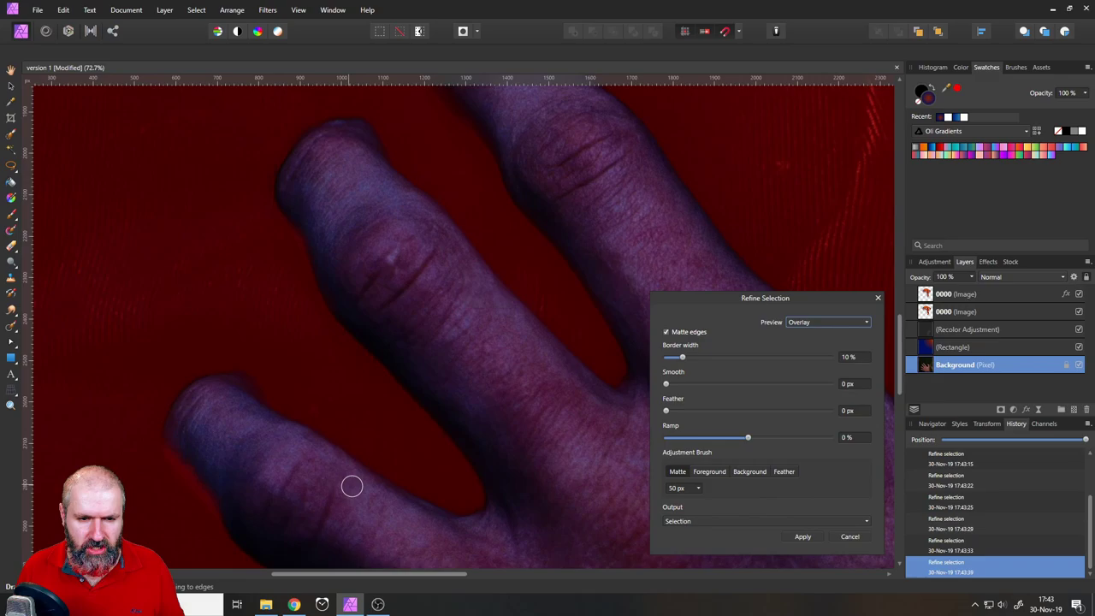
scroll(322, 254, "down", 3)
scroll(265, 437, "right", 1)
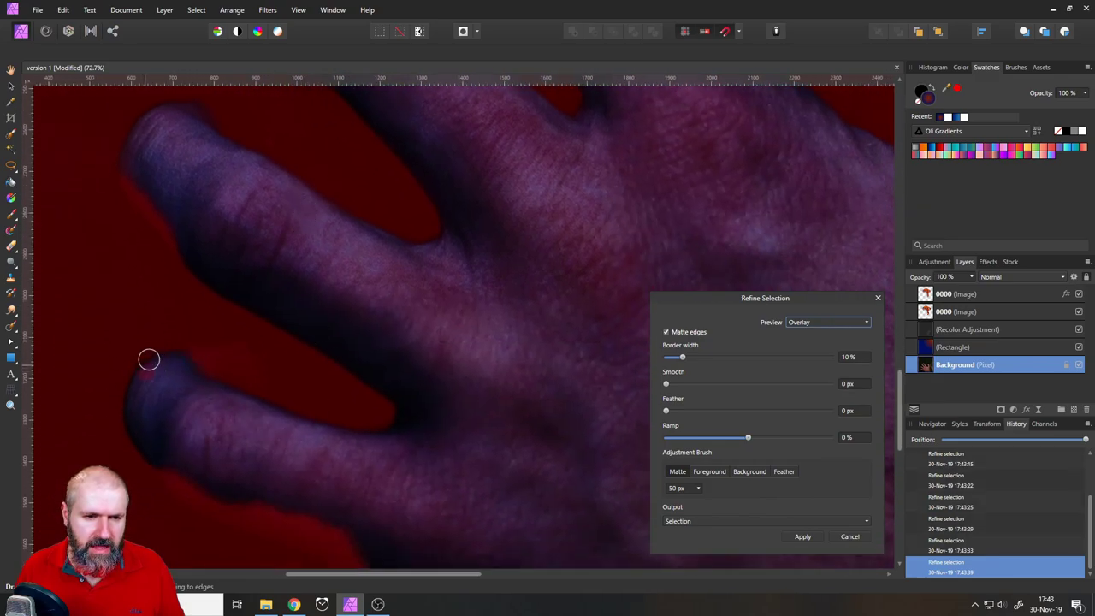
mouse_move(149, 360)
left_mouse_down()
mouse_move(181, 351)
mouse_move(209, 395)
mouse_move(230, 399)
mouse_move(211, 377)
mouse_move(346, 430)
mouse_move(386, 420)
left_mouse_up()
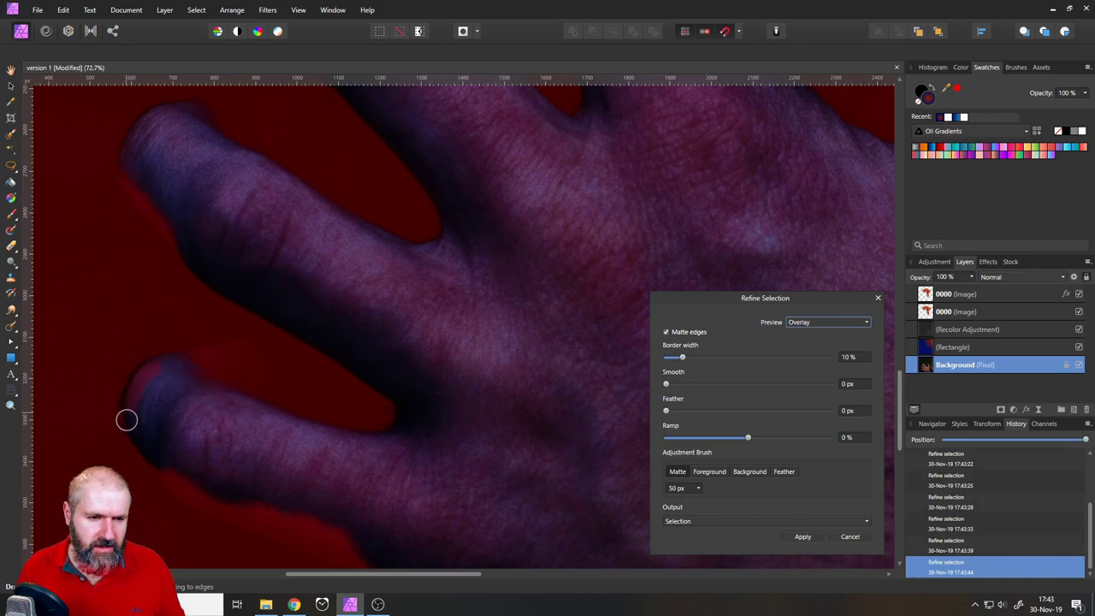
mouse_move(164, 468)
left_mouse_down()
mouse_move(214, 499)
mouse_move(341, 543)
left_mouse_up()
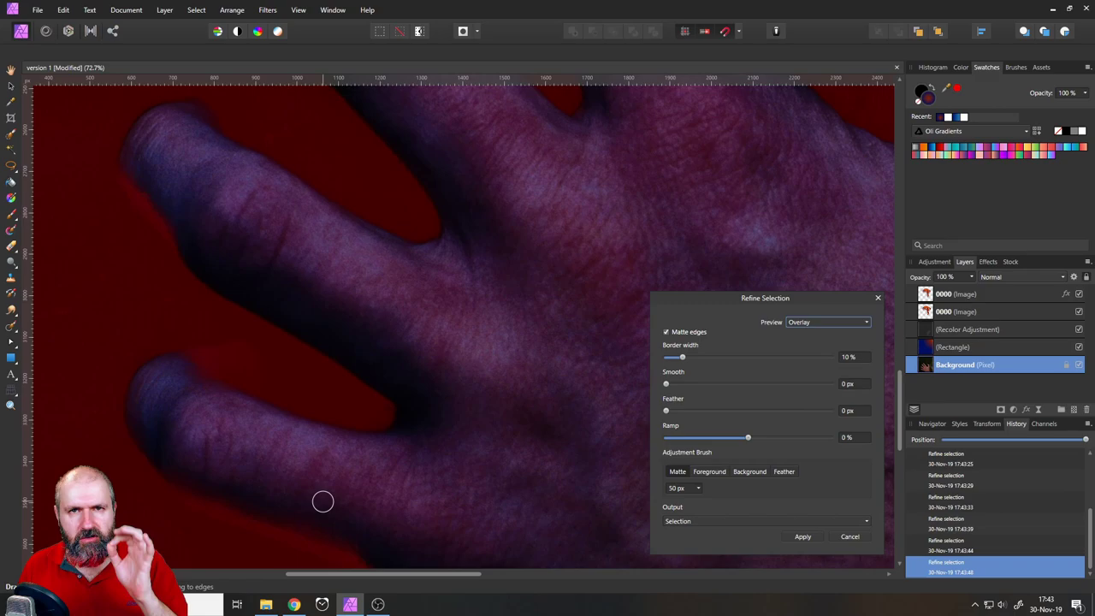
scroll(519, 403, "down", 6)
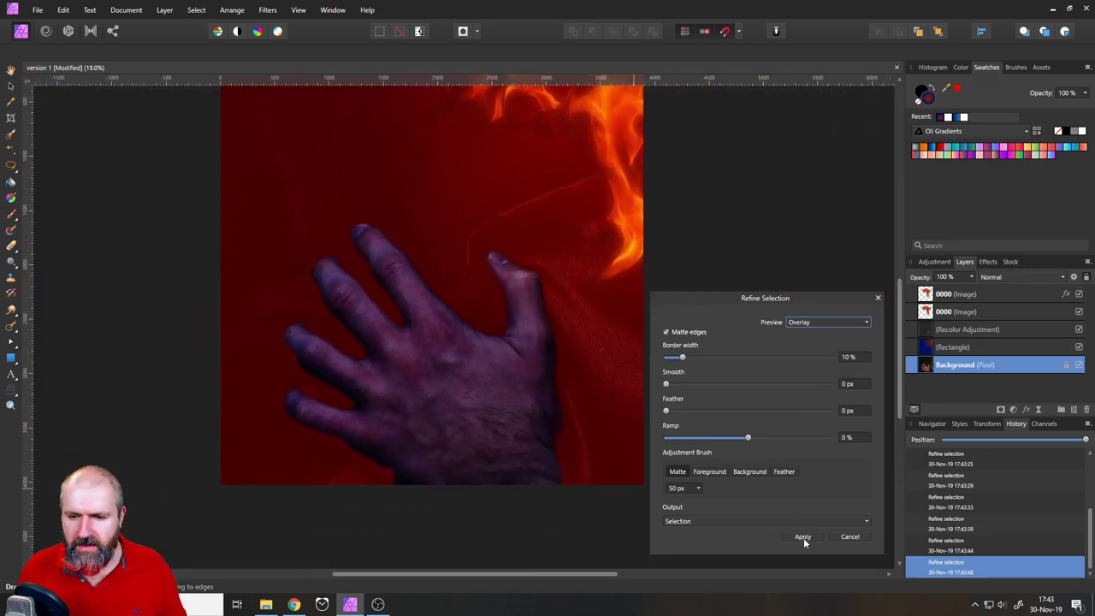
left_click(803, 537)
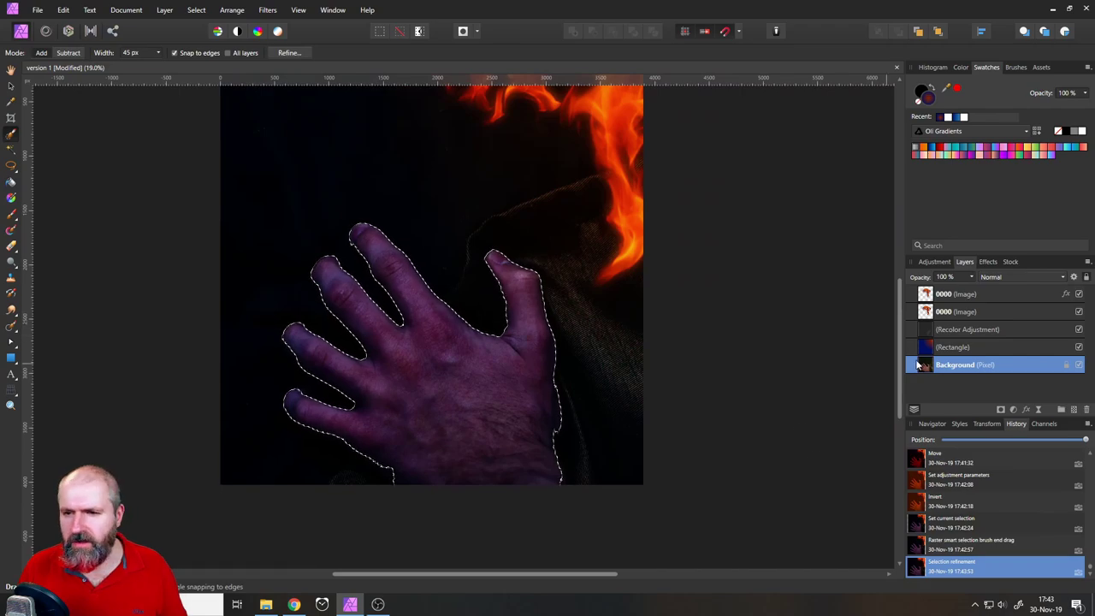
- Select the Recolor layer and the Paint Brush, and set brush spacing to 2%
left_click(941, 329)
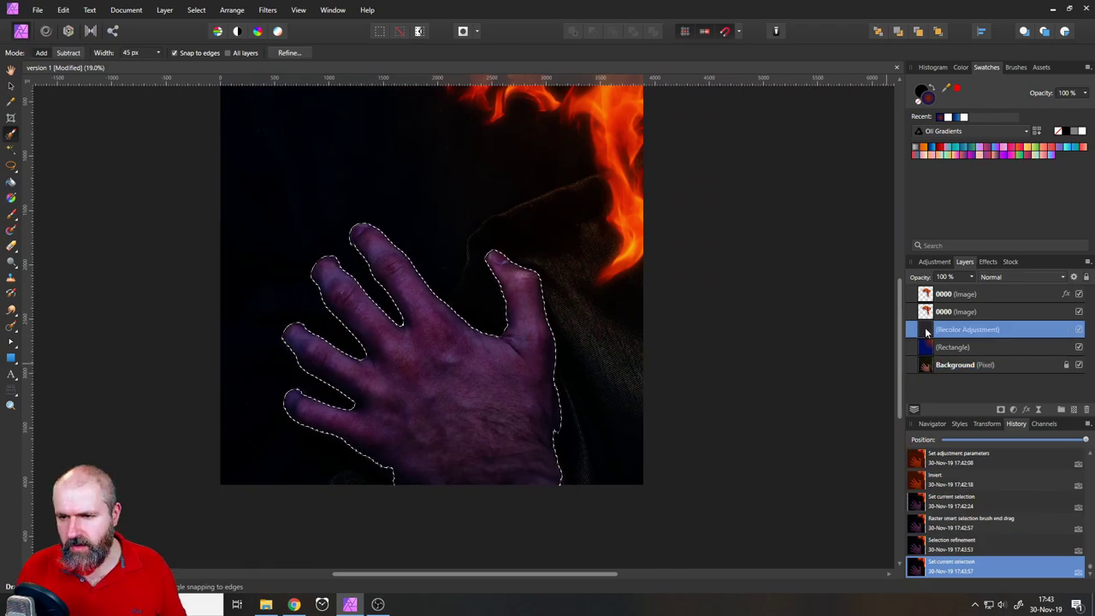
left_click(13, 214)
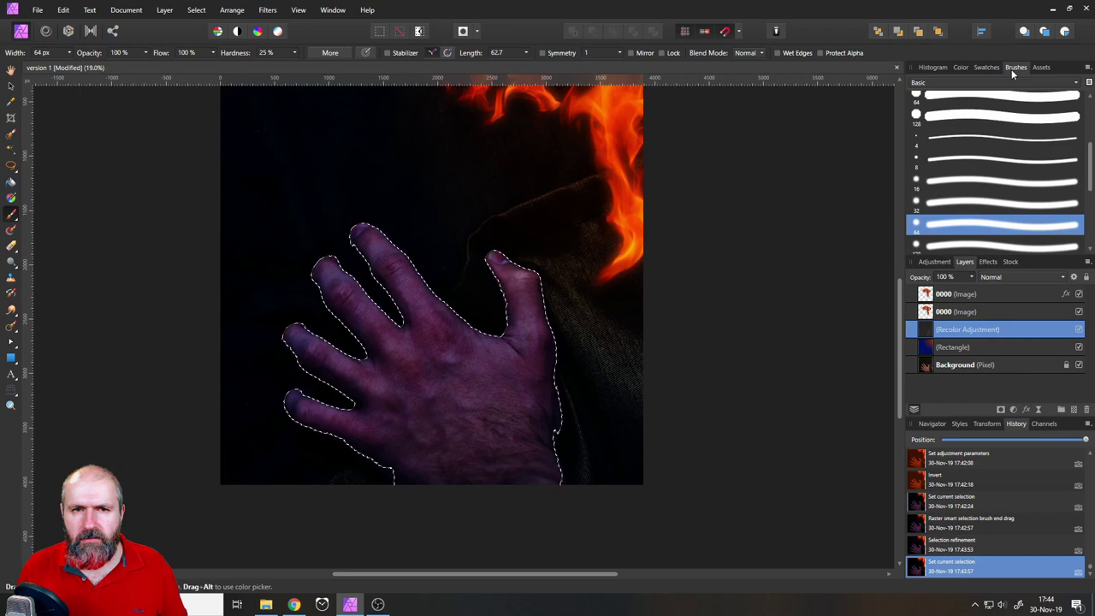
left_click(331, 52)
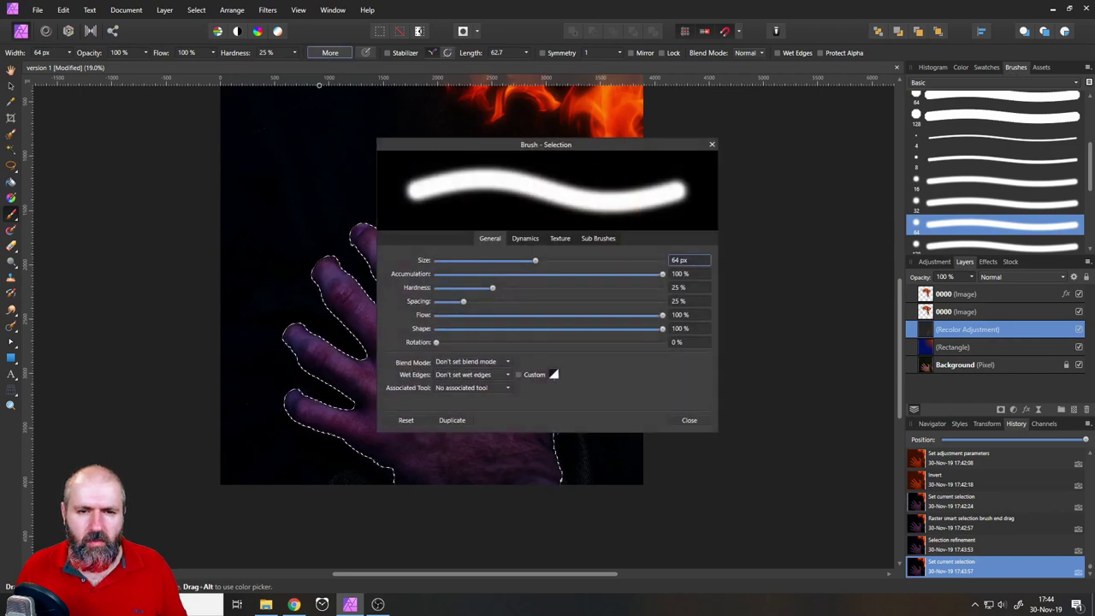
left_click(438, 301)
left_click_drag(438, 303, 438, 304)
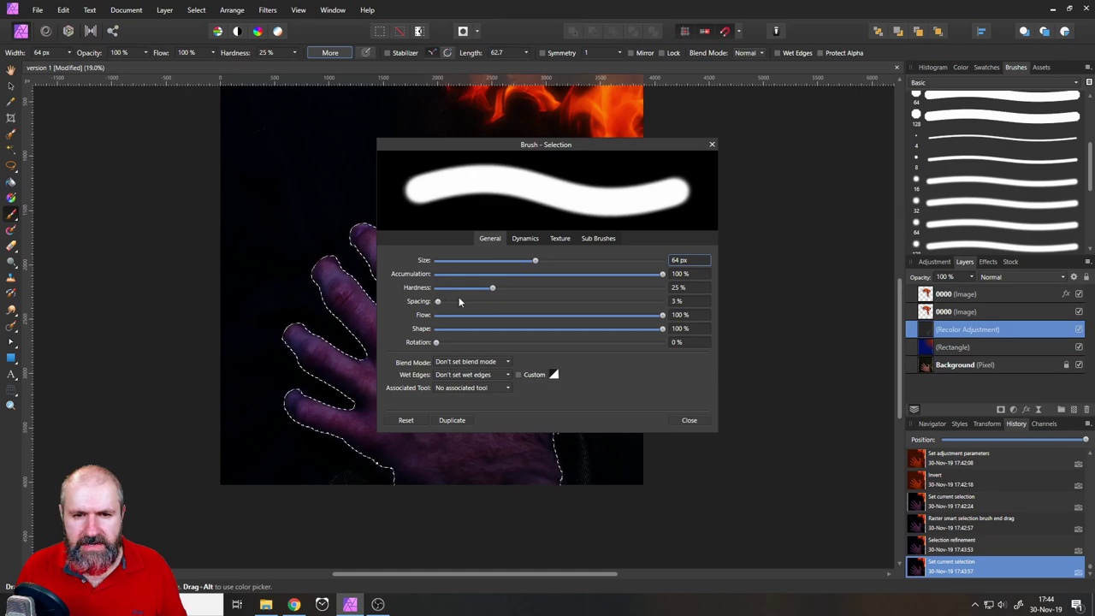
left_click(712, 145)
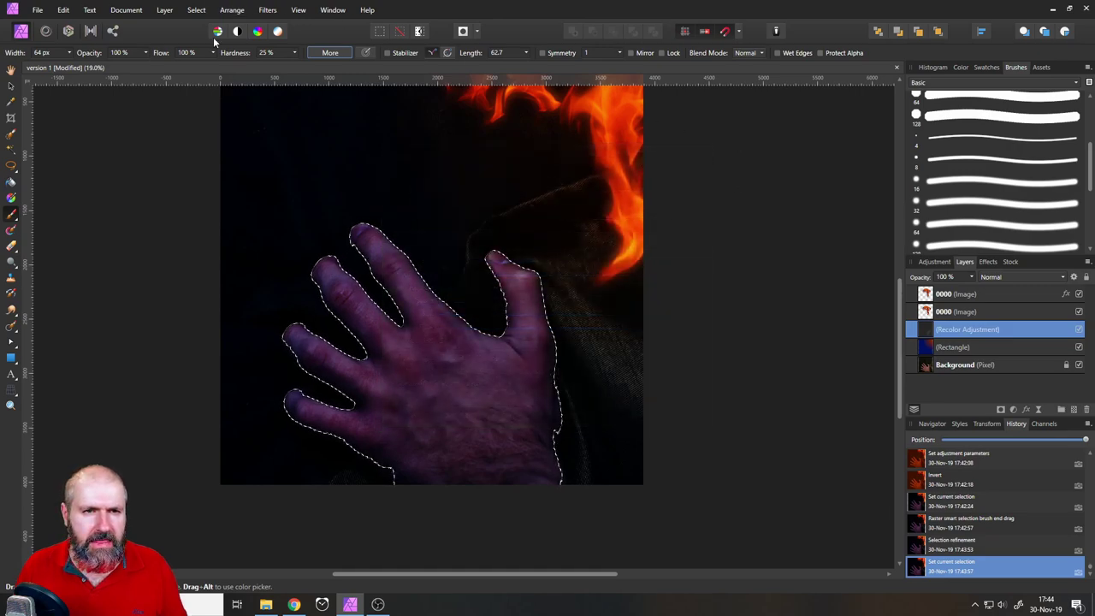
- Lower the brush hardness to 7% and opacity to about 25%
left_click(276, 53)
left_click(281, 66)
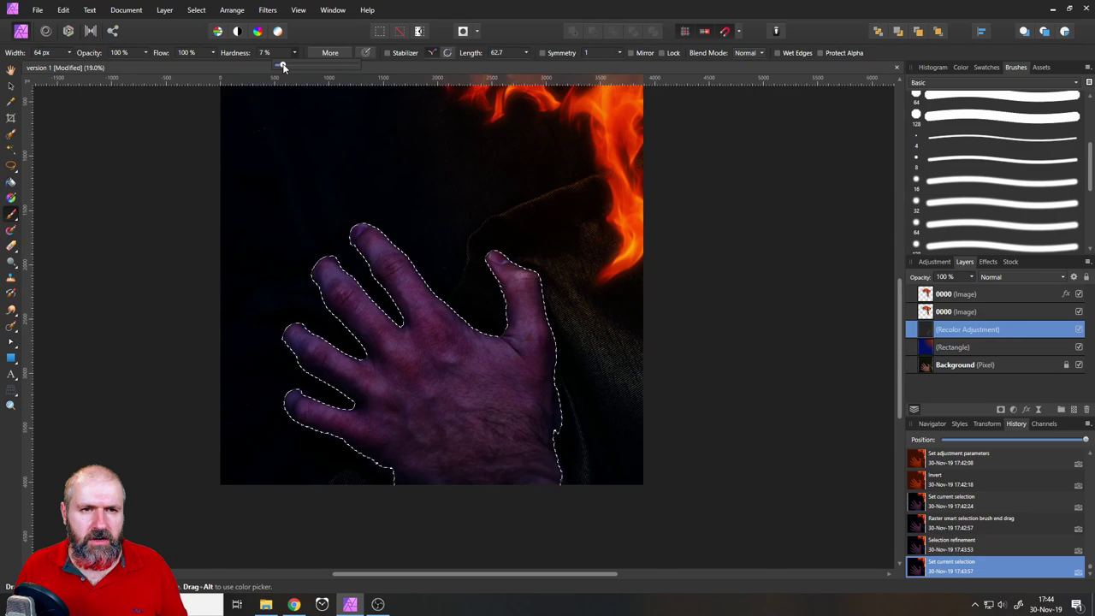
left_click(145, 53)
left_click(89, 66)
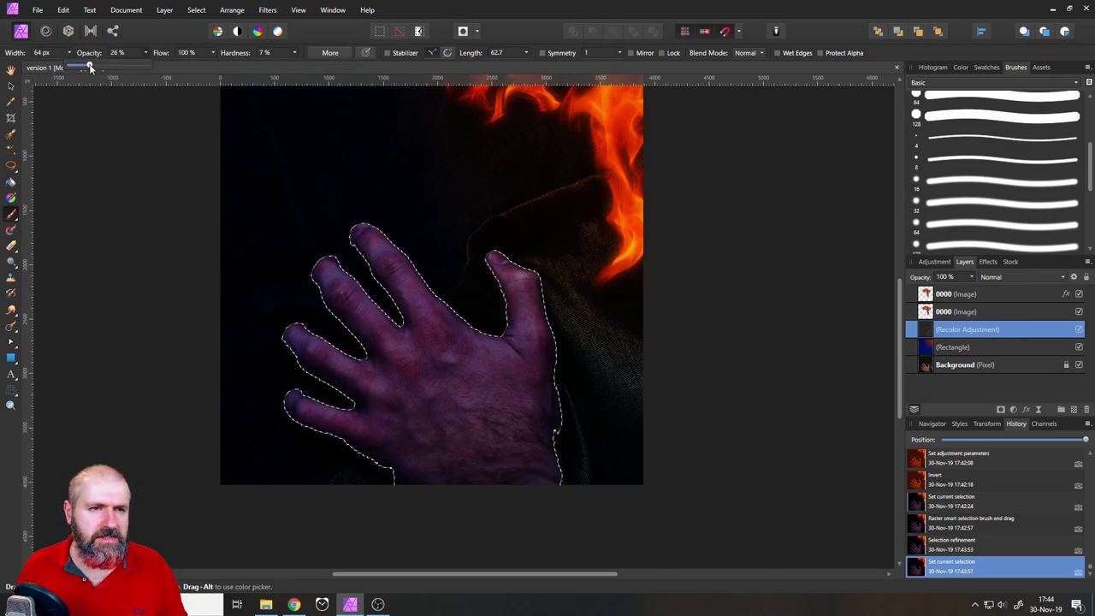
left_click_drag(89, 66, 91, 66)
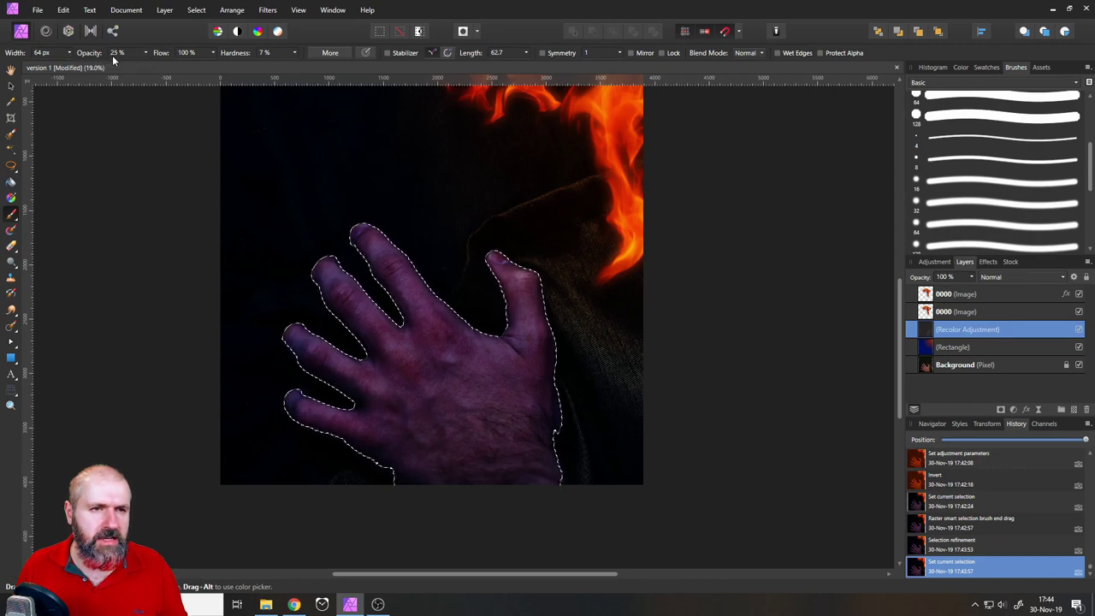
- Widen the brush to 459 px and show the Colour panel
left_click(69, 53)
left_click_drag(84, 64, 94, 66)
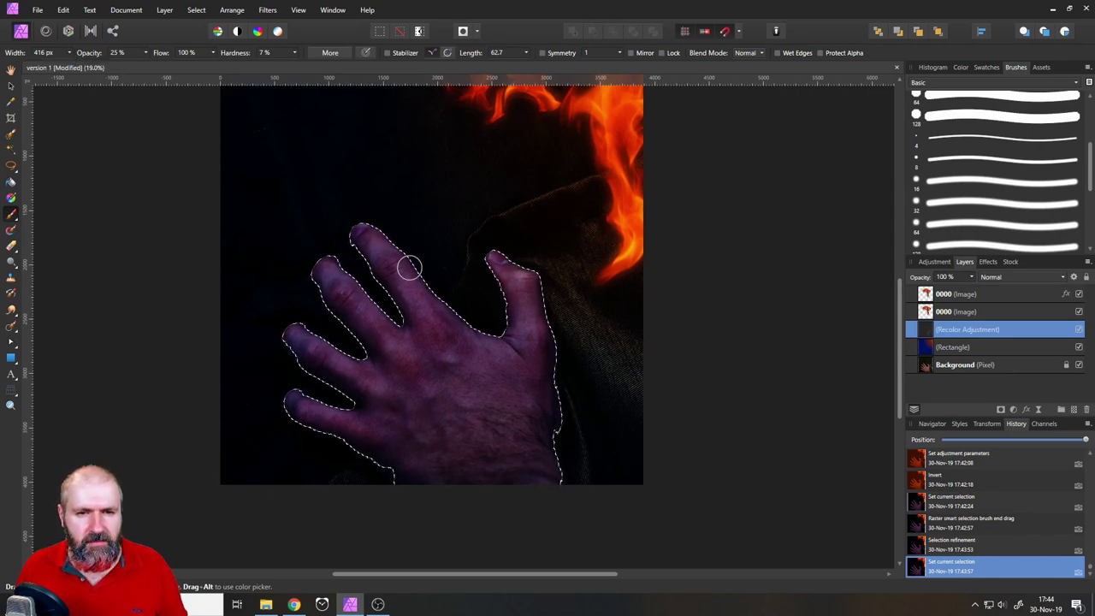
left_click(70, 54)
left_click_drag(73, 66, 74, 66)
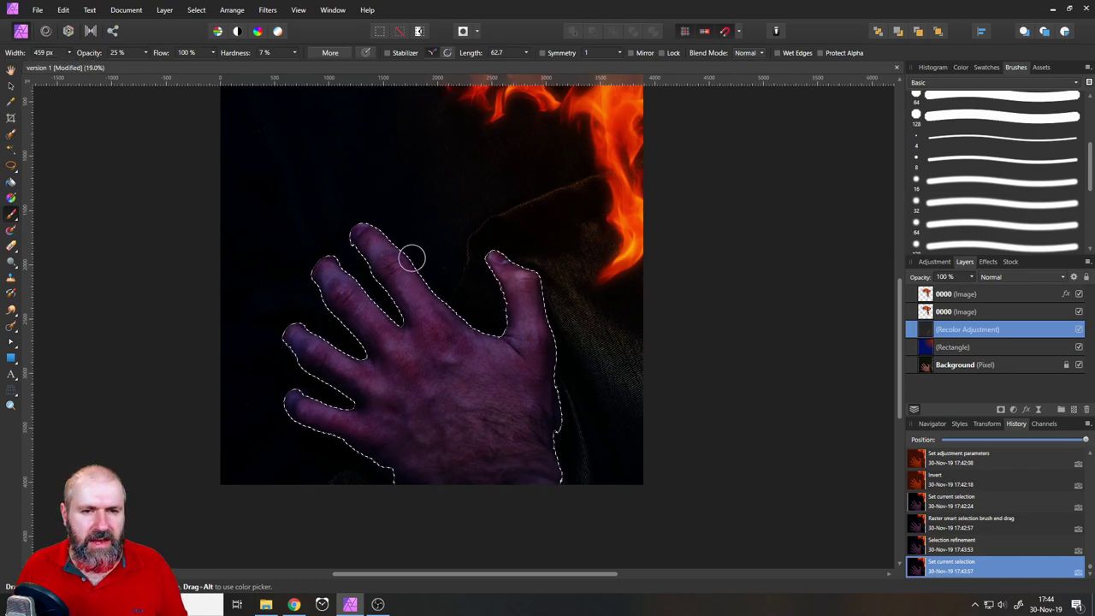
left_click(961, 68)
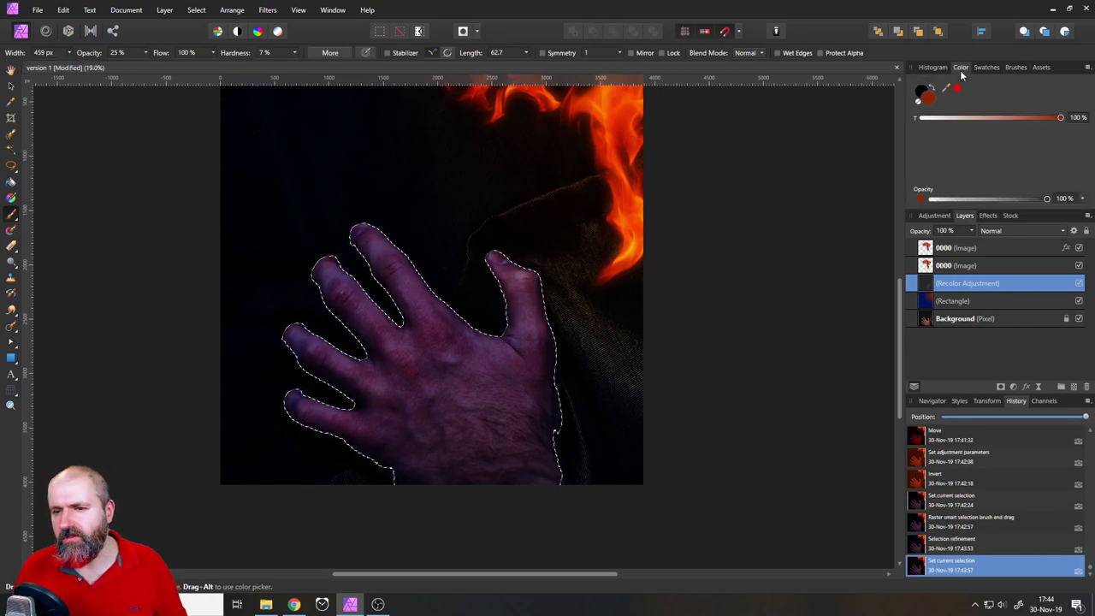
- Set the brush painting colour to pure white
double_click(927, 98)
left_click_drag(535, 231, 613, 181)
left_click(704, 166)
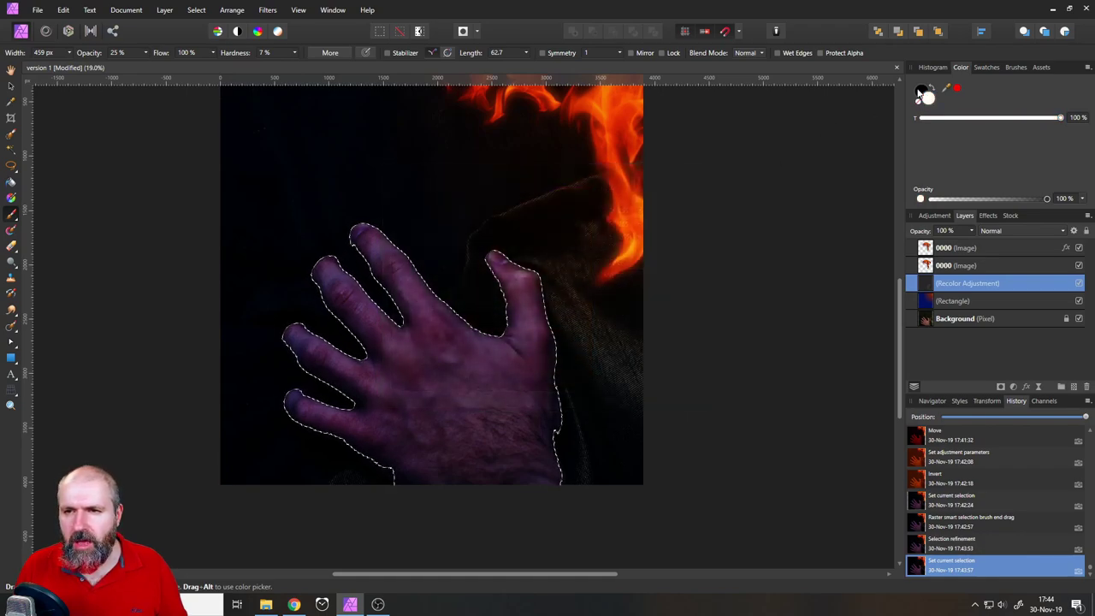
left_click(923, 90)
left_click(931, 100)
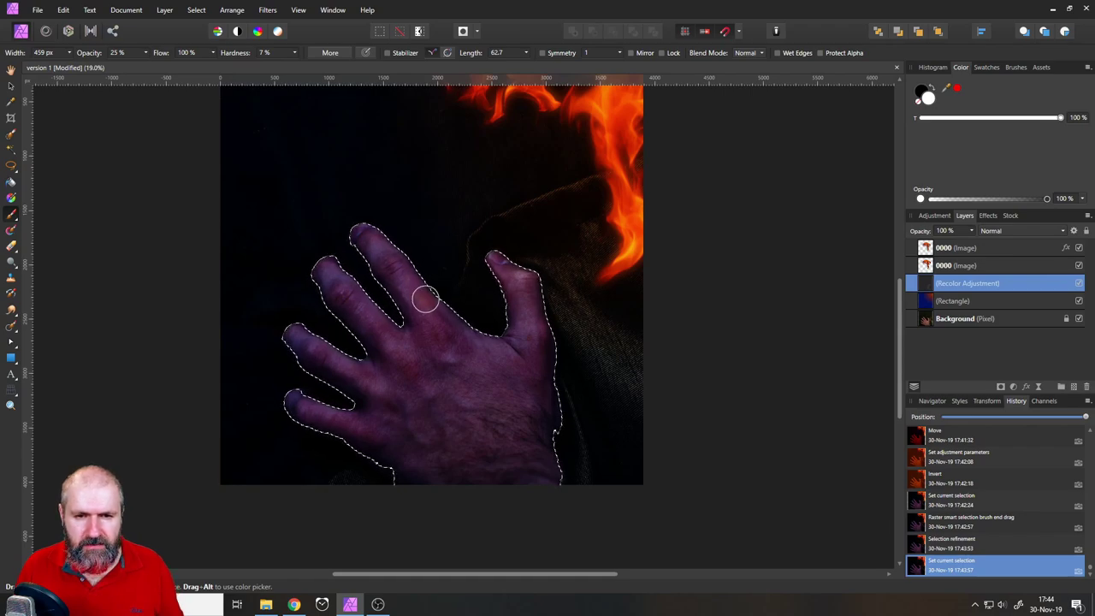
- Paint orange glow onto the fingertips, finger edges and between the fingers
scroll(425, 294, "up", 1)
scroll(425, 293, "left", 1)
scroll(428, 293, "up", 3)
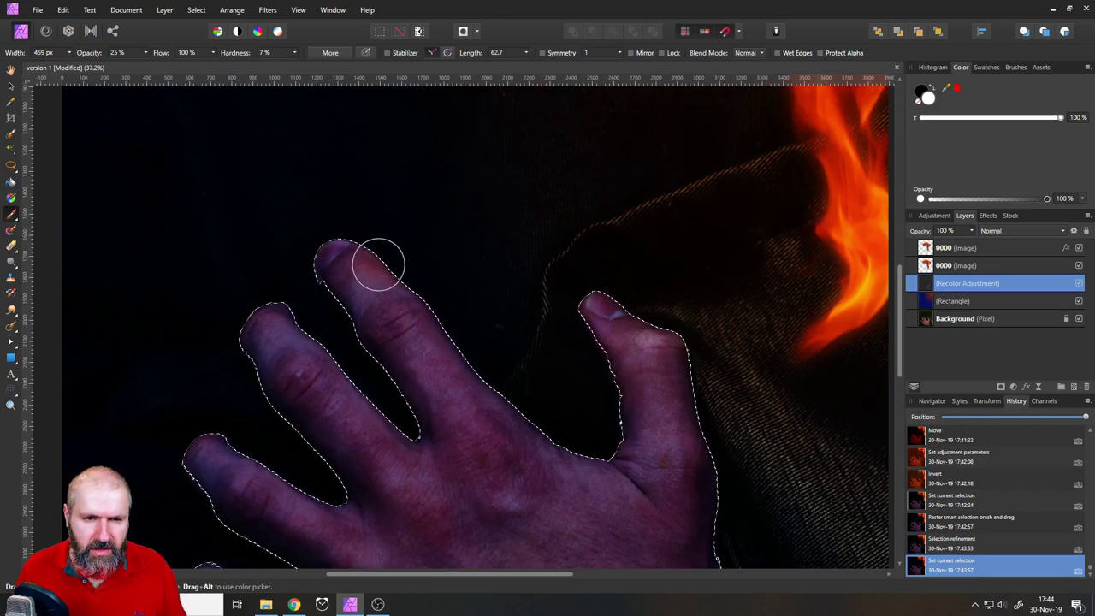
left_click_drag(385, 268, 397, 255)
mouse_move(448, 314)
left_mouse_down()
mouse_move(471, 364)
mouse_move(522, 369)
left_mouse_up()
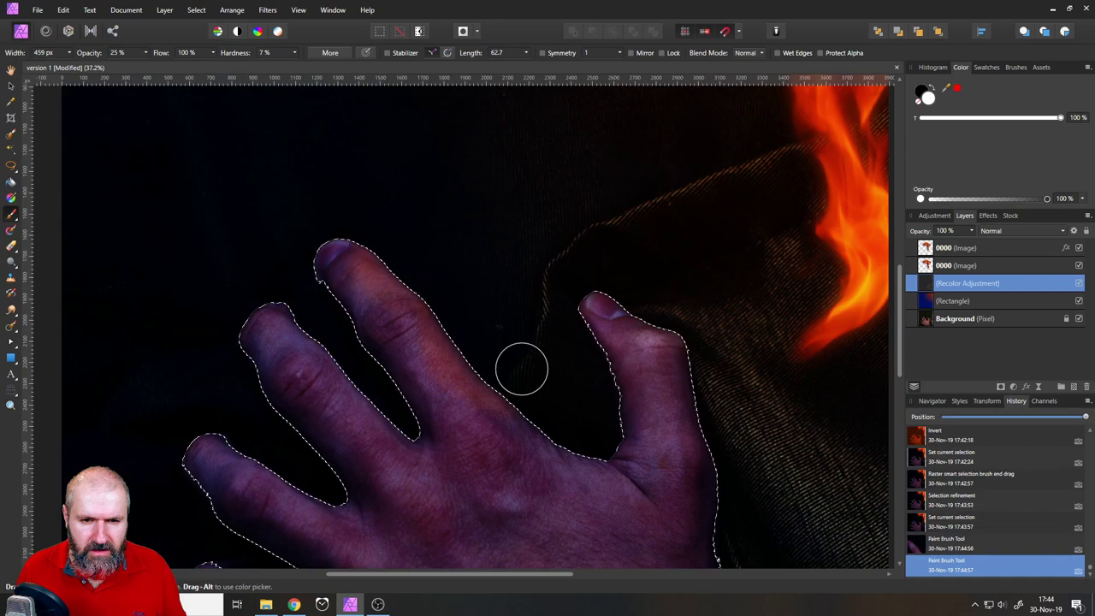
left_click_drag(453, 324, 478, 380)
mouse_move(366, 247)
left_mouse_down()
mouse_move(458, 265)
mouse_move(426, 292)
mouse_move(409, 272)
mouse_move(472, 372)
mouse_move(504, 380)
mouse_move(544, 438)
mouse_move(577, 441)
mouse_move(548, 425)
mouse_move(587, 458)
left_mouse_up()
left_click_drag(530, 438, 492, 338)
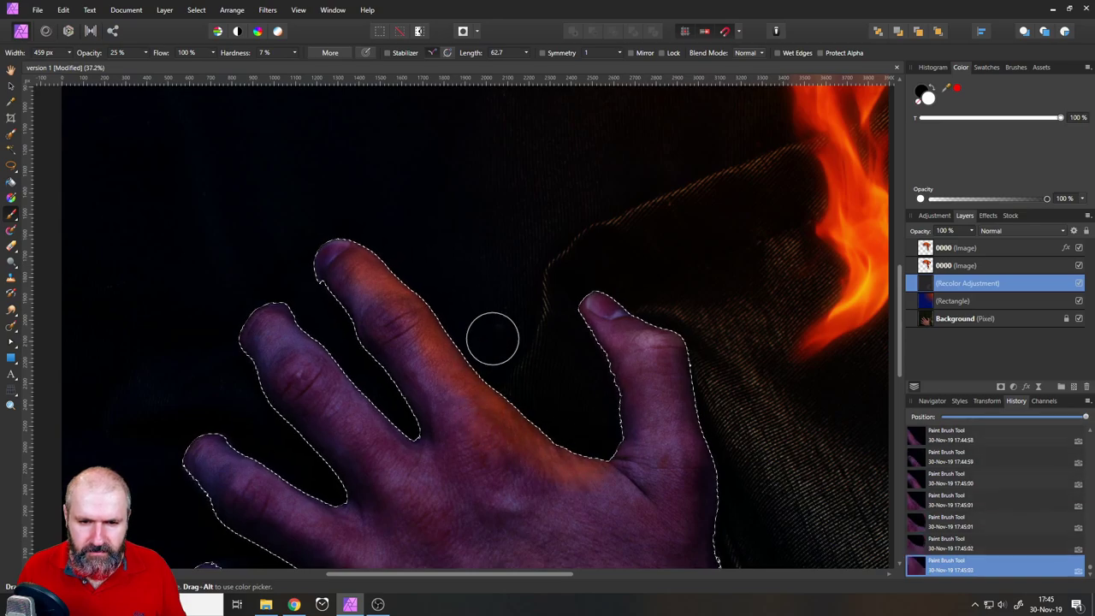
mouse_move(403, 432)
left_mouse_down()
mouse_move(286, 281)
mouse_move(308, 329)
mouse_move(281, 300)
mouse_move(282, 276)
mouse_move(288, 384)
mouse_move(348, 240)
mouse_move(284, 232)
mouse_move(400, 296)
mouse_move(413, 321)
mouse_move(262, 178)
mouse_move(336, 303)
mouse_move(325, 393)
mouse_move(373, 399)
mouse_move(328, 385)
mouse_move(277, 347)
mouse_move(361, 386)
mouse_move(330, 376)
mouse_move(251, 314)
mouse_move(318, 360)
mouse_move(453, 356)
mouse_move(370, 396)
mouse_move(384, 402)
mouse_move(332, 381)
mouse_move(342, 350)
left_mouse_up()
- Paint glow onto the little finger, index fingertip and thumb
scroll(281, 274, "down", 5)
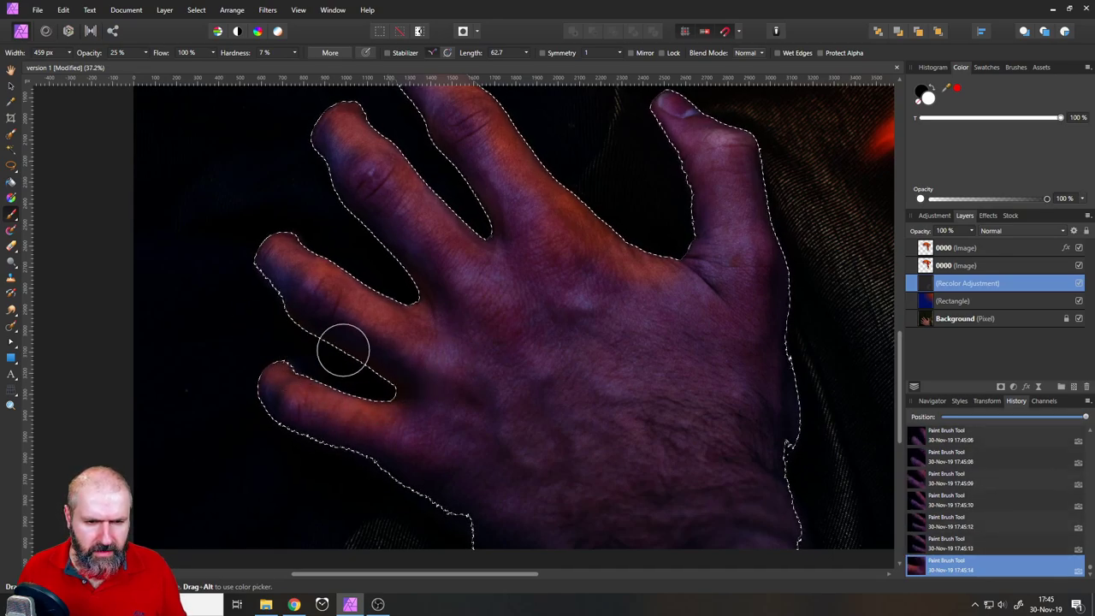
left_click_drag(679, 257, 464, 387)
mouse_move(462, 213)
left_mouse_down()
mouse_move(480, 237)
mouse_move(555, 248)
mouse_move(454, 219)
mouse_move(472, 240)
left_mouse_up()
mouse_move(568, 328)
left_mouse_down()
mouse_move(549, 302)
mouse_move(580, 344)
mouse_move(545, 313)
mouse_move(487, 297)
mouse_move(508, 347)
mouse_move(534, 270)
mouse_move(574, 269)
mouse_move(582, 335)
mouse_move(572, 365)
mouse_move(581, 355)
mouse_move(450, 237)
left_mouse_up()
- Paint with black to darken the thumb's inner edge and the fingers' outer edges
key("x")
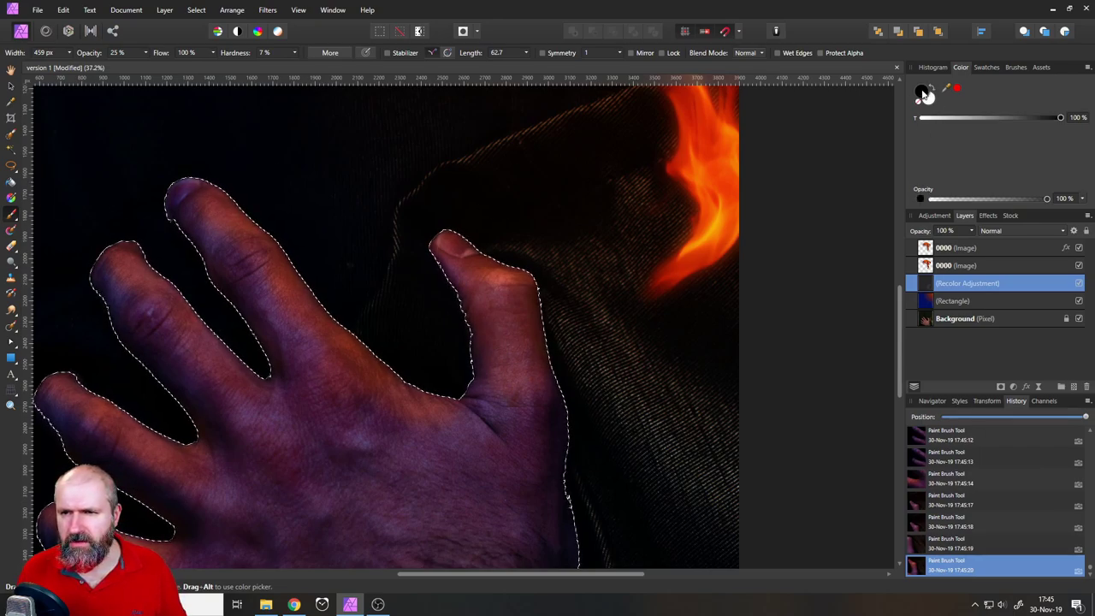
mouse_move(515, 402)
left_mouse_down()
mouse_move(473, 334)
mouse_move(454, 364)
mouse_move(509, 404)
mouse_move(437, 309)
mouse_move(499, 406)
mouse_move(458, 312)
mouse_move(480, 387)
mouse_move(498, 330)
mouse_move(409, 331)
mouse_move(412, 389)
mouse_move(361, 441)
mouse_move(322, 385)
mouse_move(451, 451)
left_mouse_up()
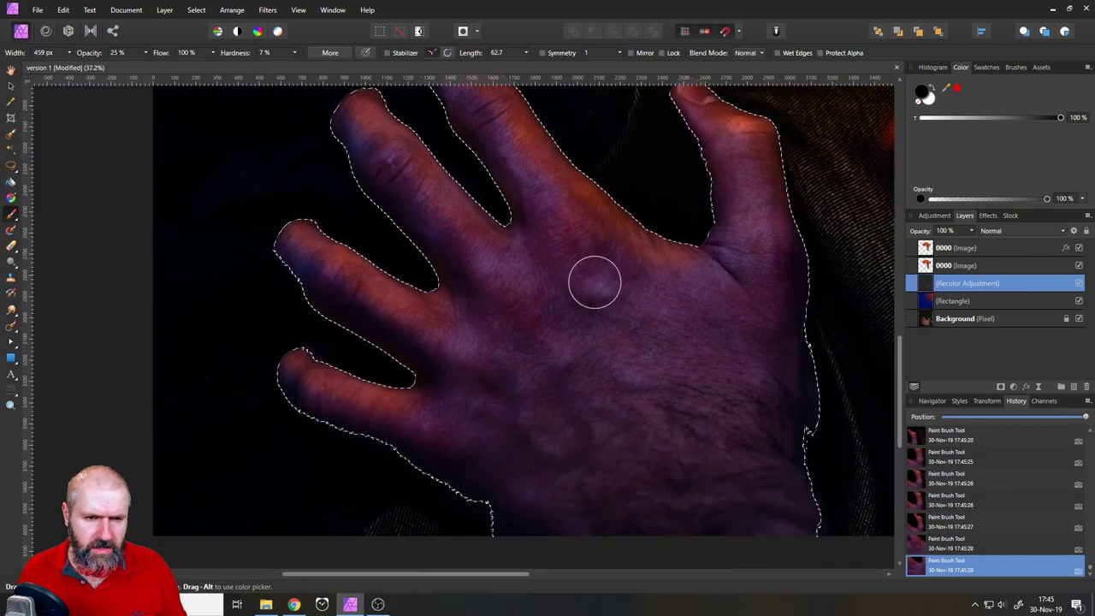
mouse_move(414, 458)
left_mouse_down()
mouse_move(309, 434)
mouse_move(271, 401)
mouse_move(331, 444)
mouse_move(404, 455)
mouse_move(504, 429)
mouse_move(513, 445)
mouse_move(402, 424)
left_mouse_up()
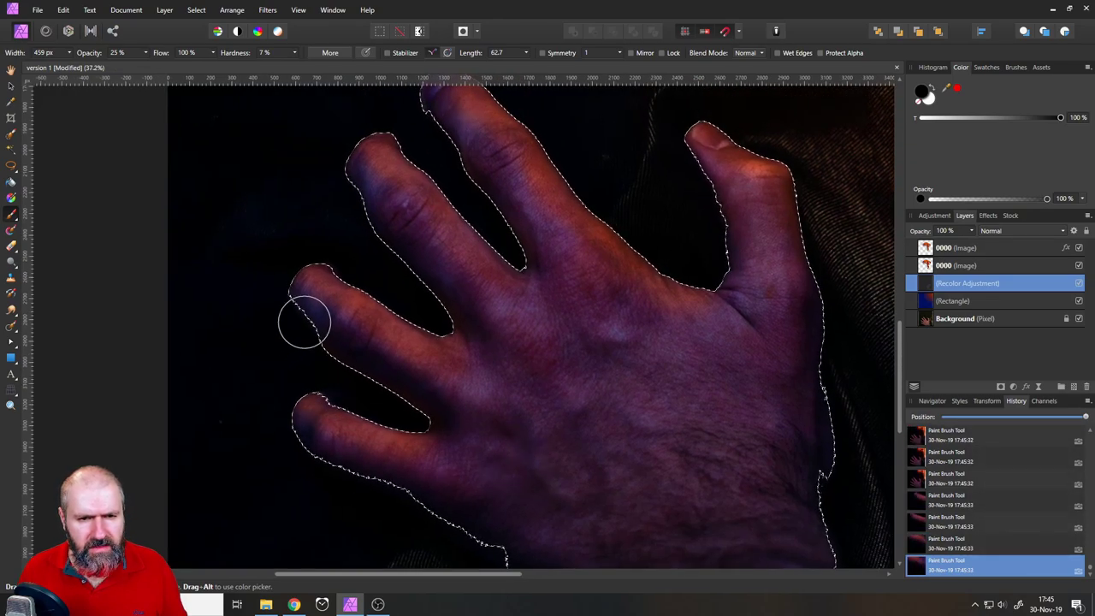
left_click_drag(303, 318, 367, 384)
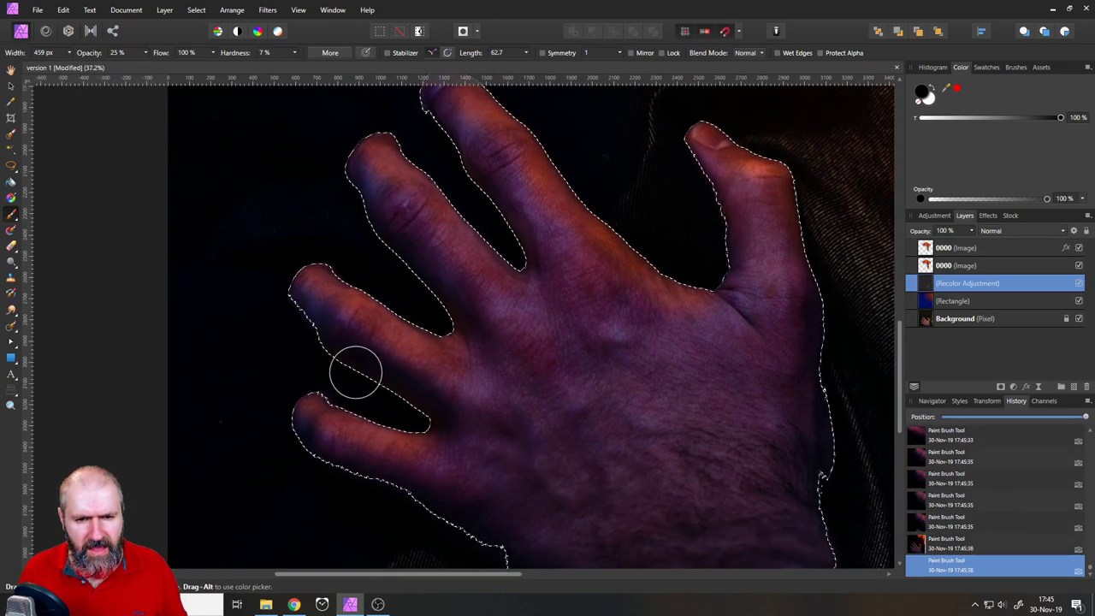
mouse_move(355, 372)
left_mouse_down()
mouse_move(409, 403)
mouse_move(298, 343)
mouse_move(311, 355)
mouse_move(303, 327)
mouse_move(354, 220)
mouse_move(351, 203)
mouse_move(374, 252)
mouse_move(596, 349)
mouse_move(560, 342)
mouse_move(470, 374)
mouse_move(485, 315)
mouse_move(490, 352)
left_mouse_up()
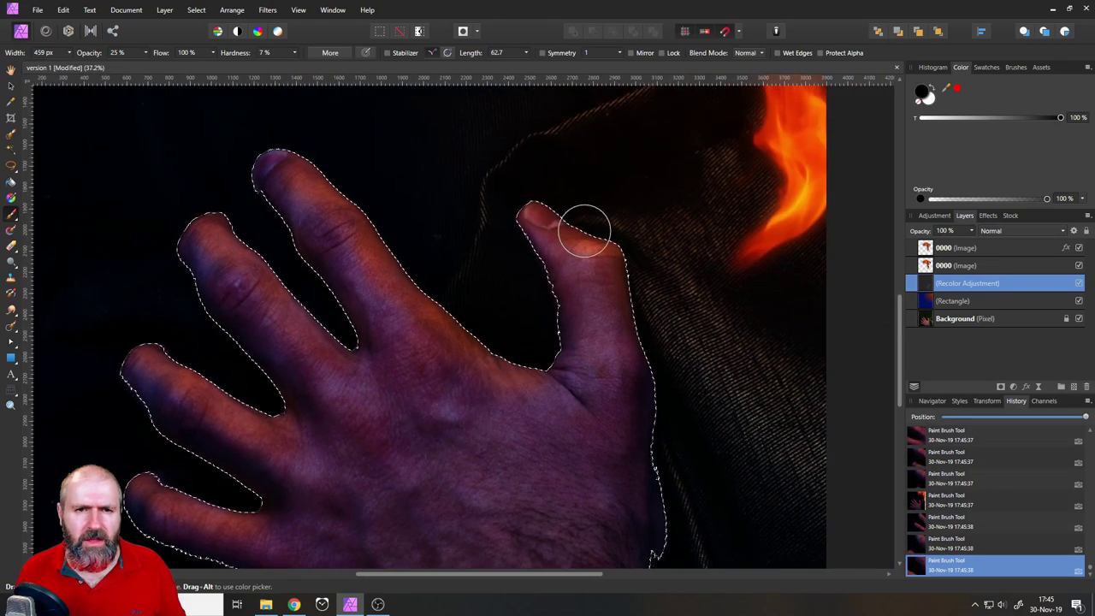
- Switch back to white and shrink the brush to 339 px
left_click(931, 99)
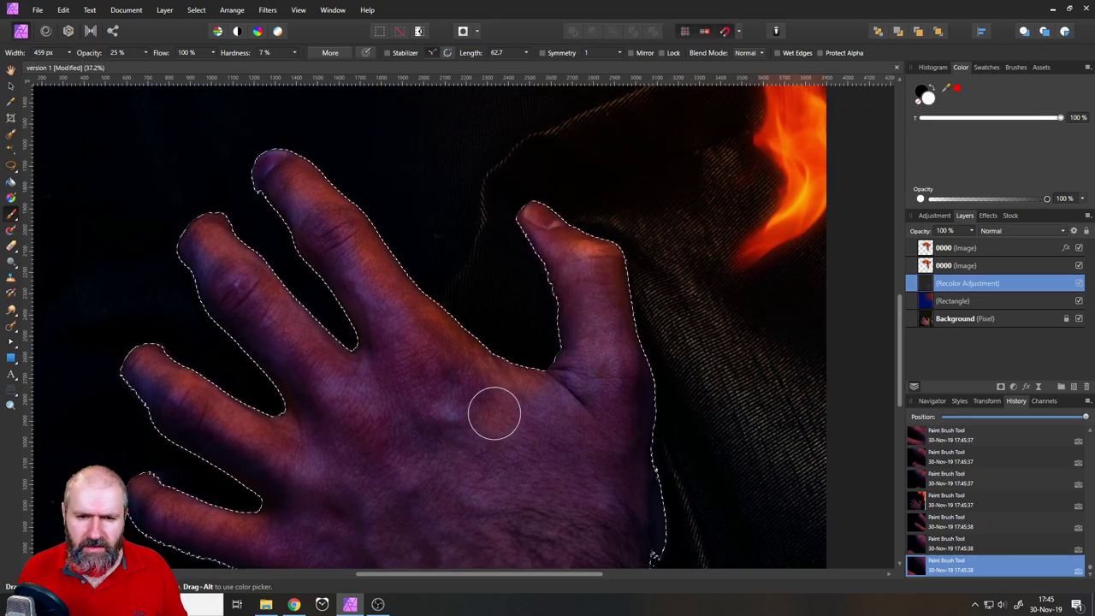
left_click_drag(494, 408, 575, 285)
left_click_drag(70, 53, 69, 57)
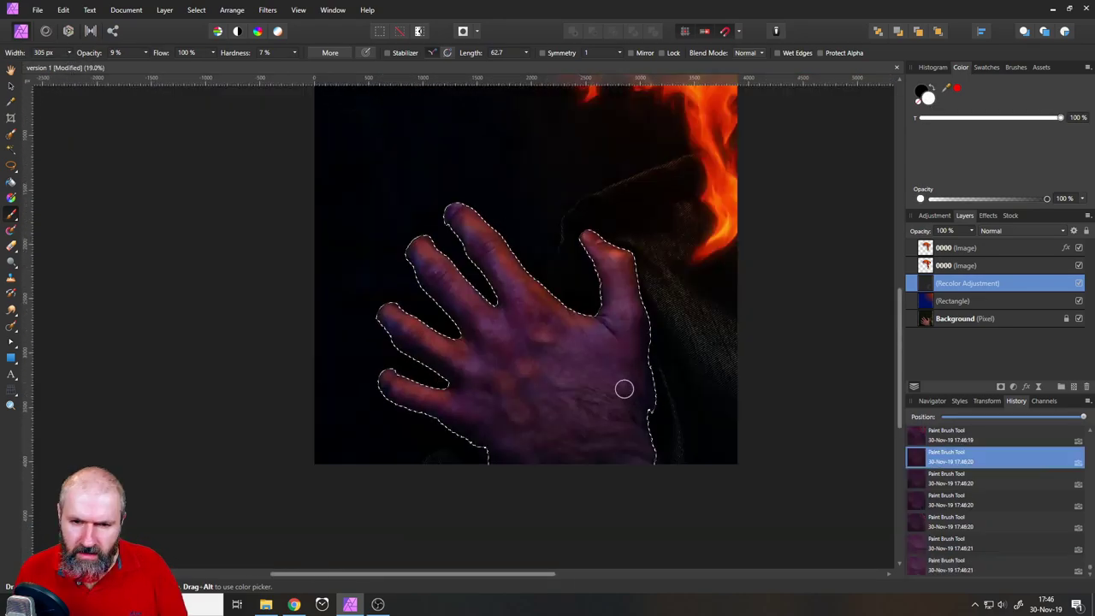
- Undo the earlier strokes and dab faint glow on the back of the hand
key("ctrl+z")
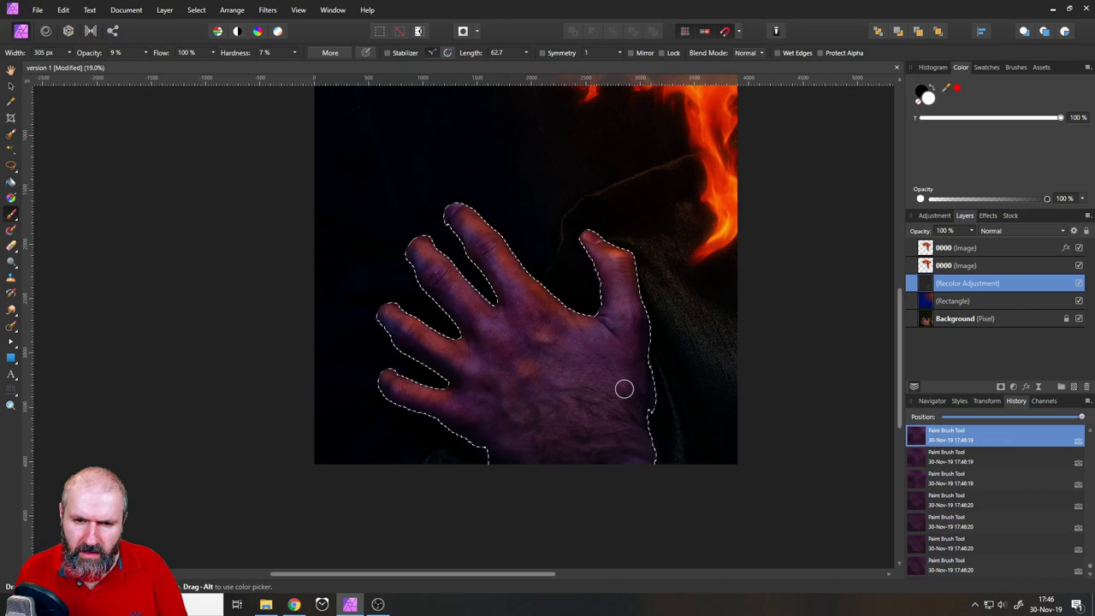
left_click_drag(540, 330, 552, 334)
left_click(551, 332)
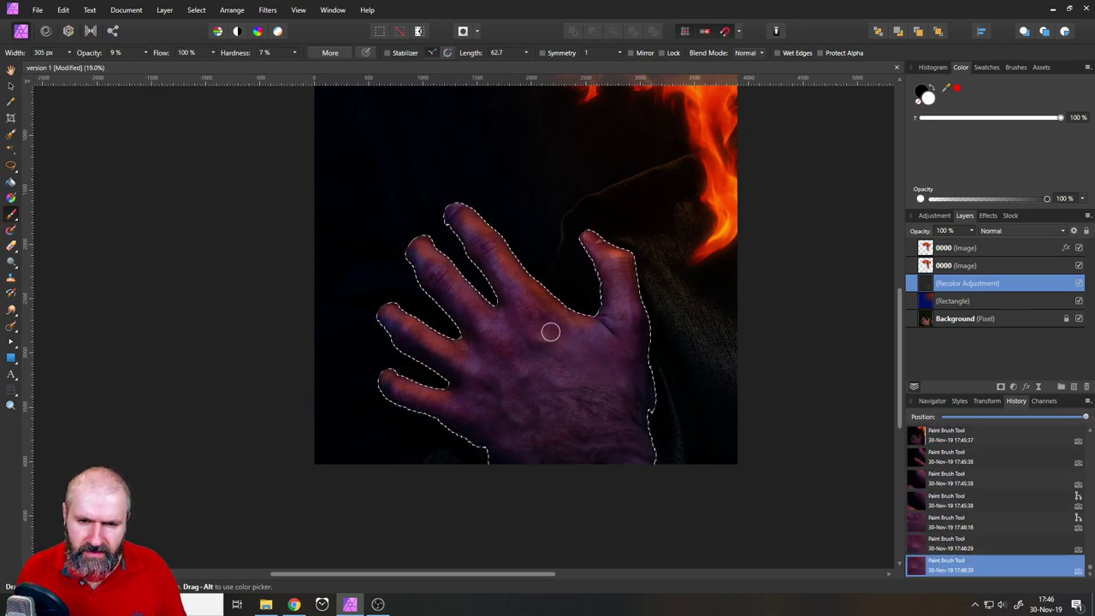
left_click(525, 368)
left_click(526, 369)
left_click(505, 384)
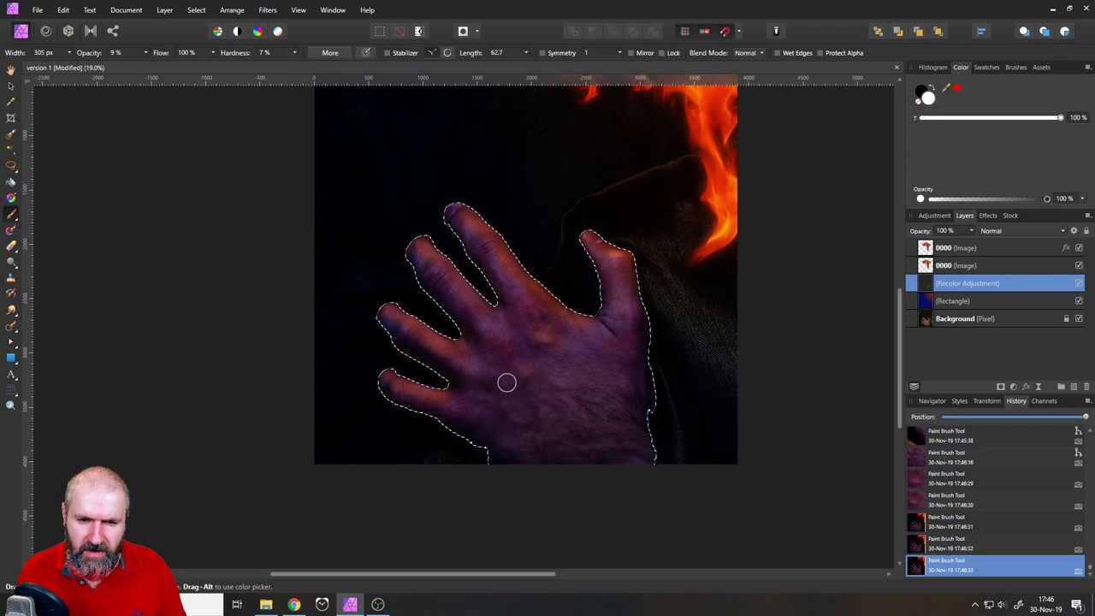
- Brush soft glow across the knuckles and fingers, then deselect the hand
mouse_move(505, 384)
left_mouse_down()
mouse_move(524, 398)
mouse_move(509, 407)
left_mouse_up()
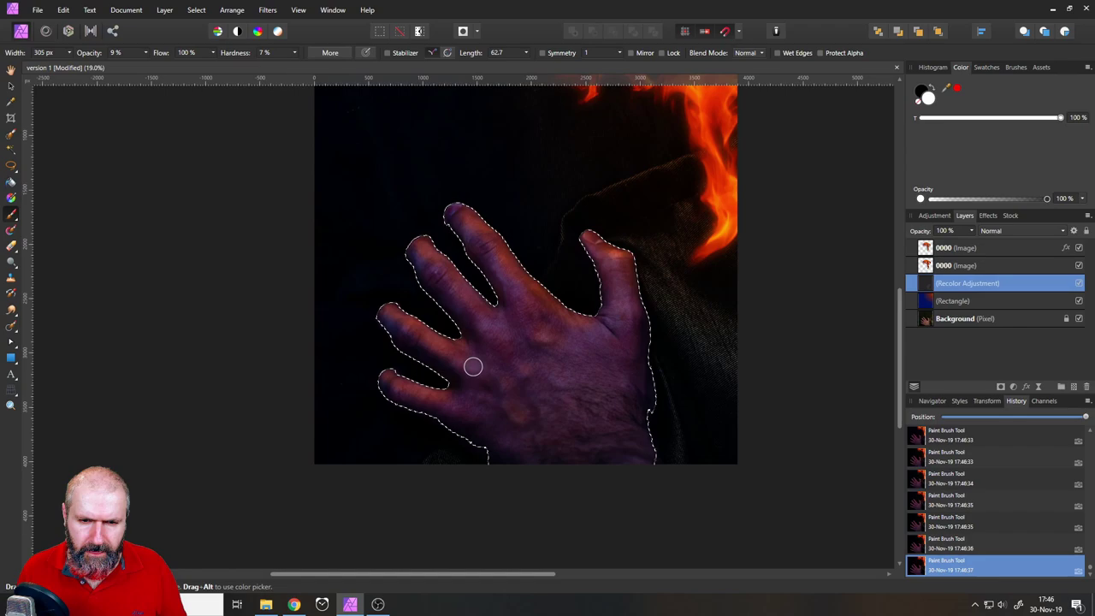
mouse_move(462, 357)
left_mouse_down()
mouse_move(498, 326)
mouse_move(489, 308)
mouse_move(502, 329)
mouse_move(480, 376)
mouse_move(458, 403)
mouse_move(447, 397)
mouse_move(520, 407)
mouse_move(611, 323)
mouse_move(601, 305)
mouse_move(579, 313)
mouse_move(553, 301)
mouse_move(582, 305)
mouse_move(592, 274)
mouse_move(619, 317)
left_mouse_up()
key("ctrl+d")
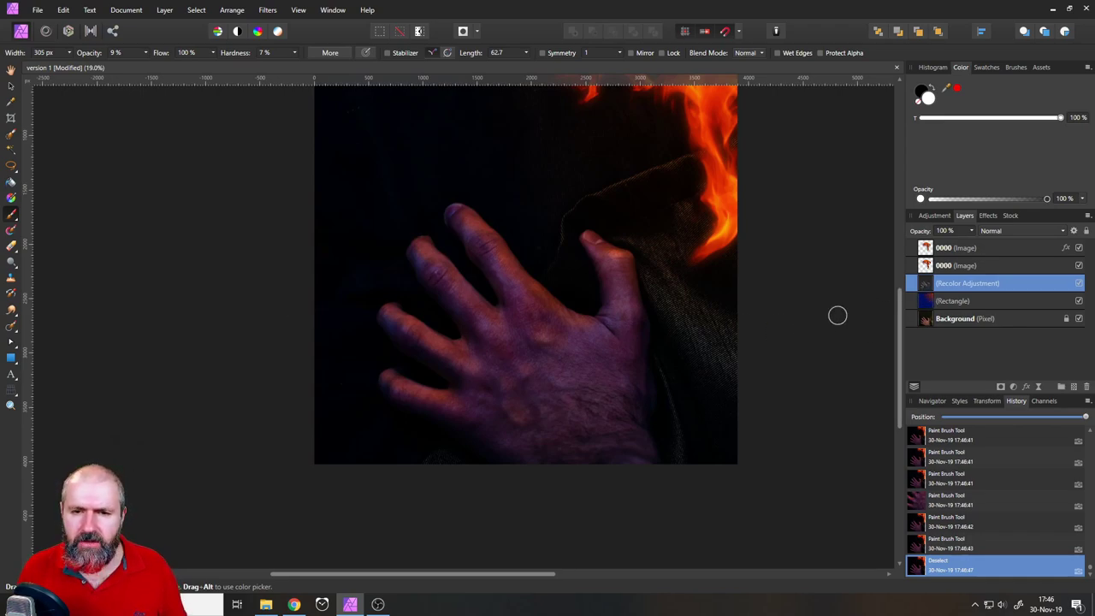
- Duplicate the Recolor layer, set the copy to Screen blend mode and lower its opacity
scroll(830, 325, "up", 2)
scroll(830, 325, "right", 2)
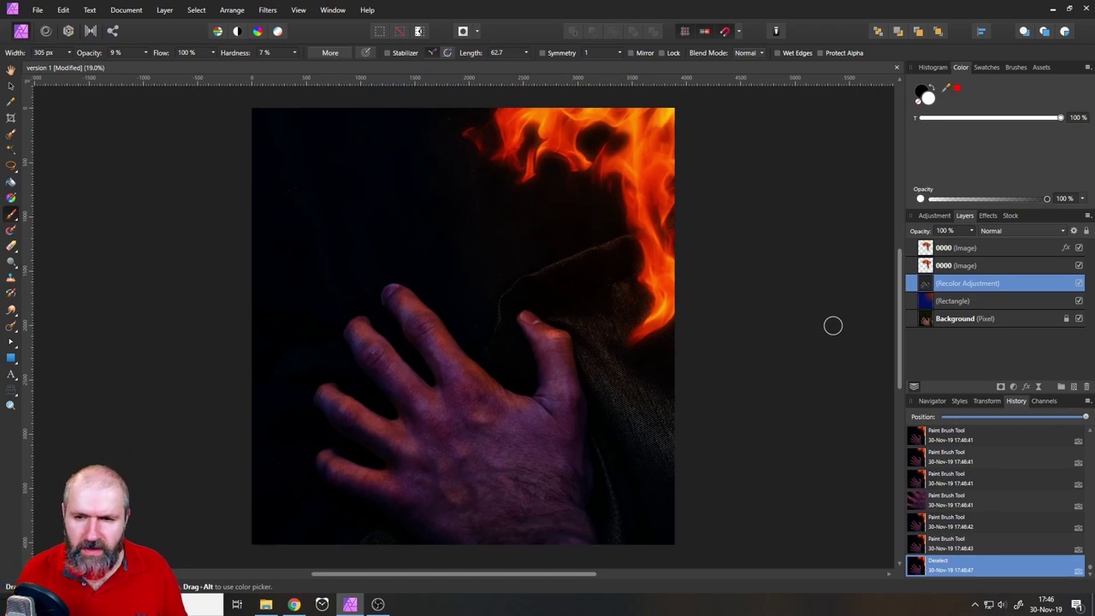
right_click(920, 284)
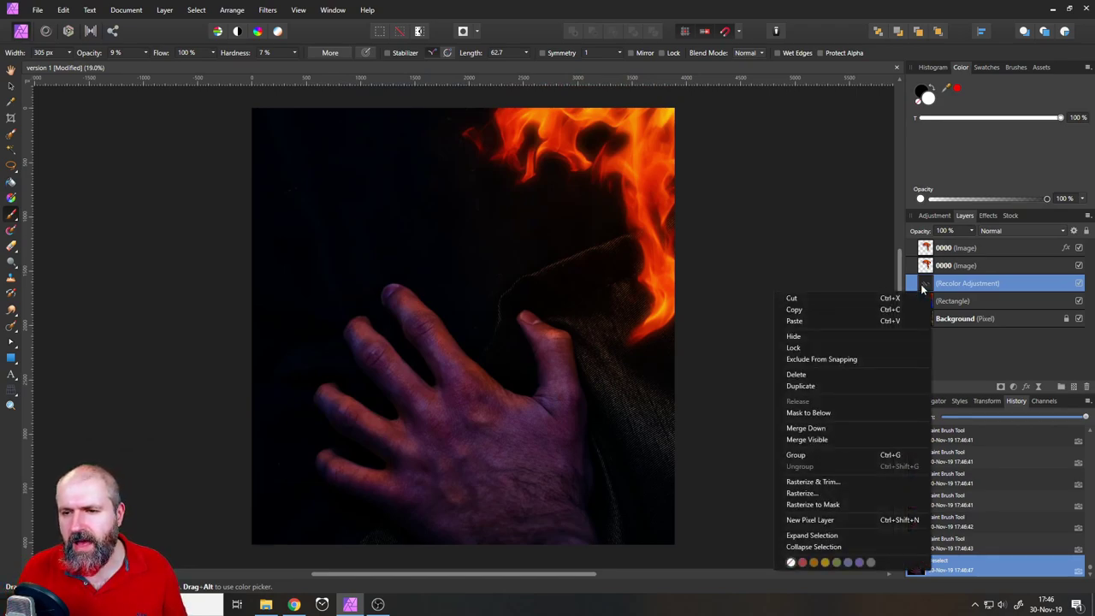
left_click(828, 386)
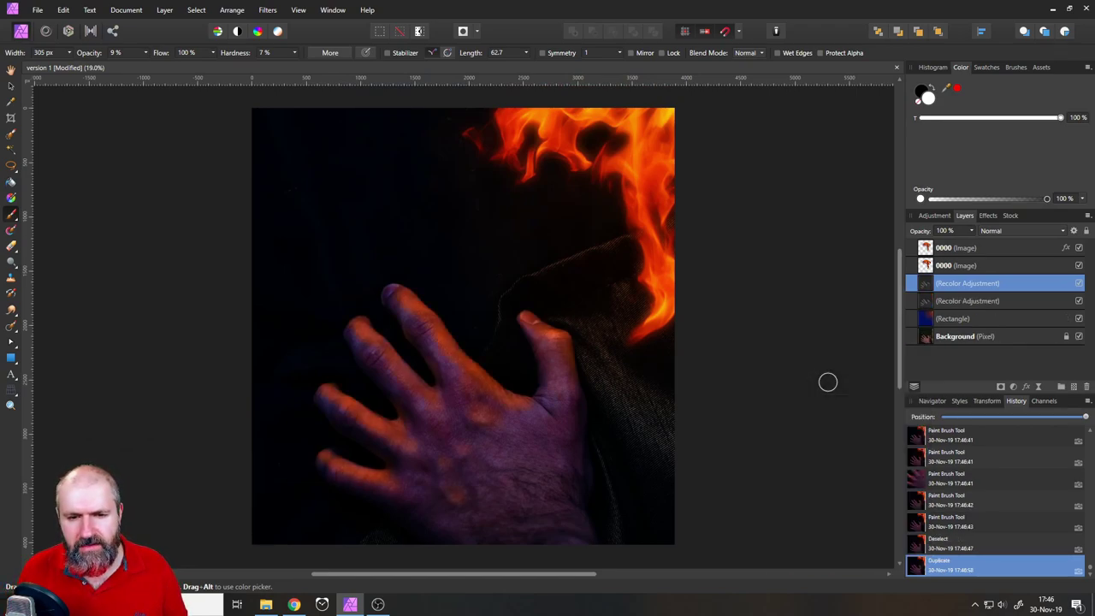
left_click(1010, 230)
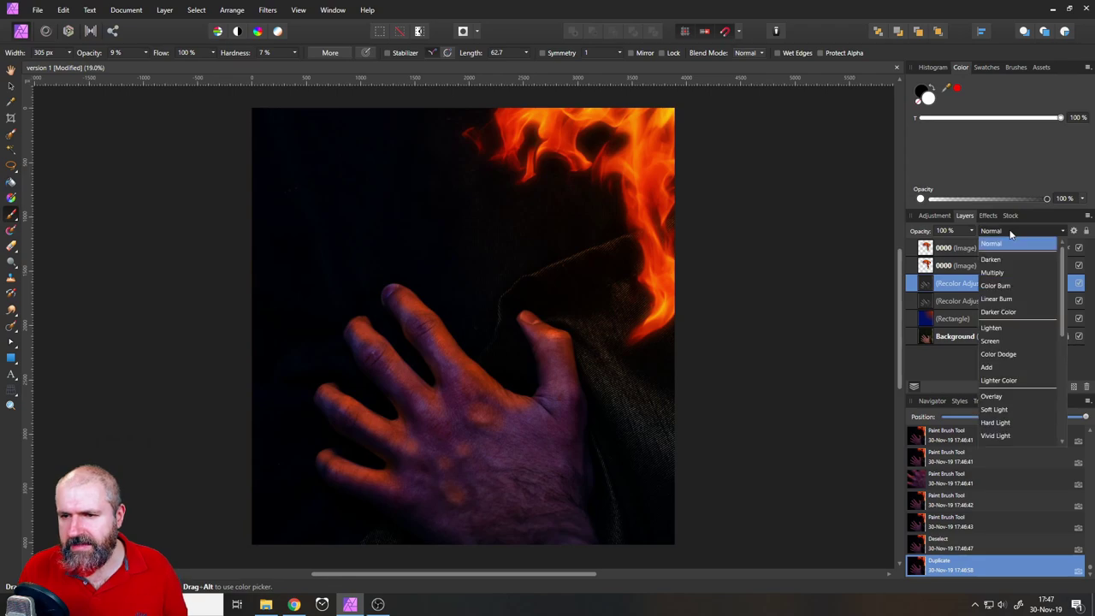
left_click(990, 342)
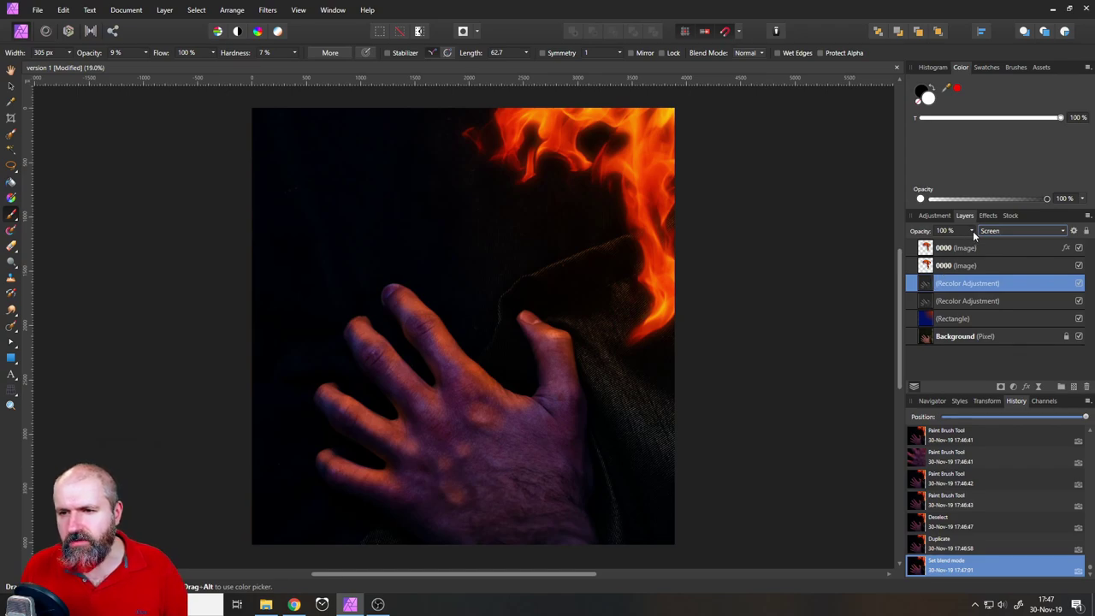
left_click_drag(974, 236, 932, 248)
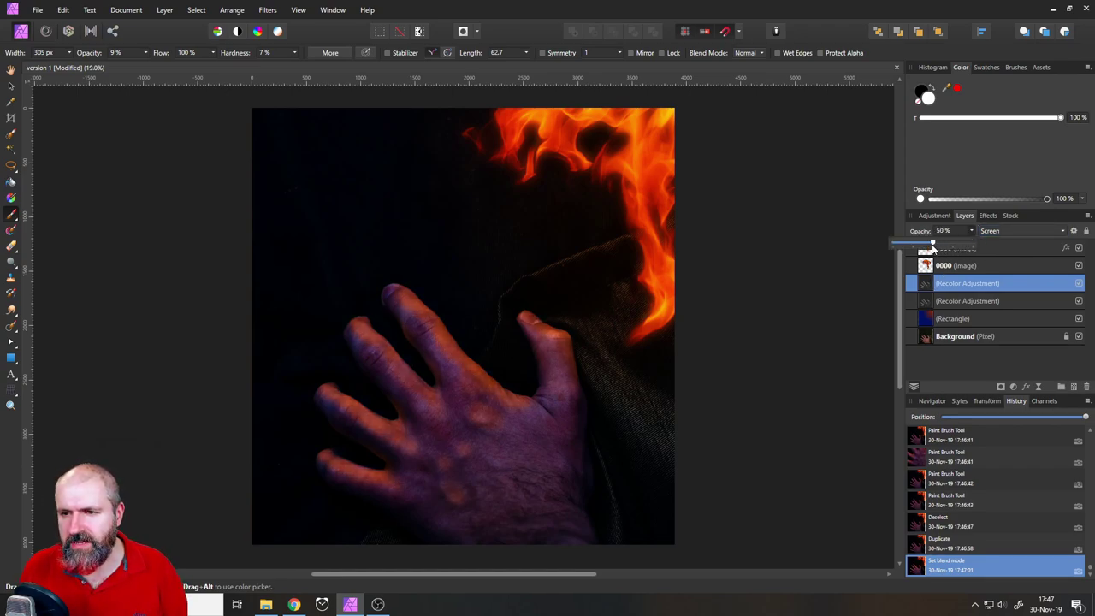
- Lower the original Recolor layer's opacity, then leave the brush and clear the layer selection
left_click(924, 300)
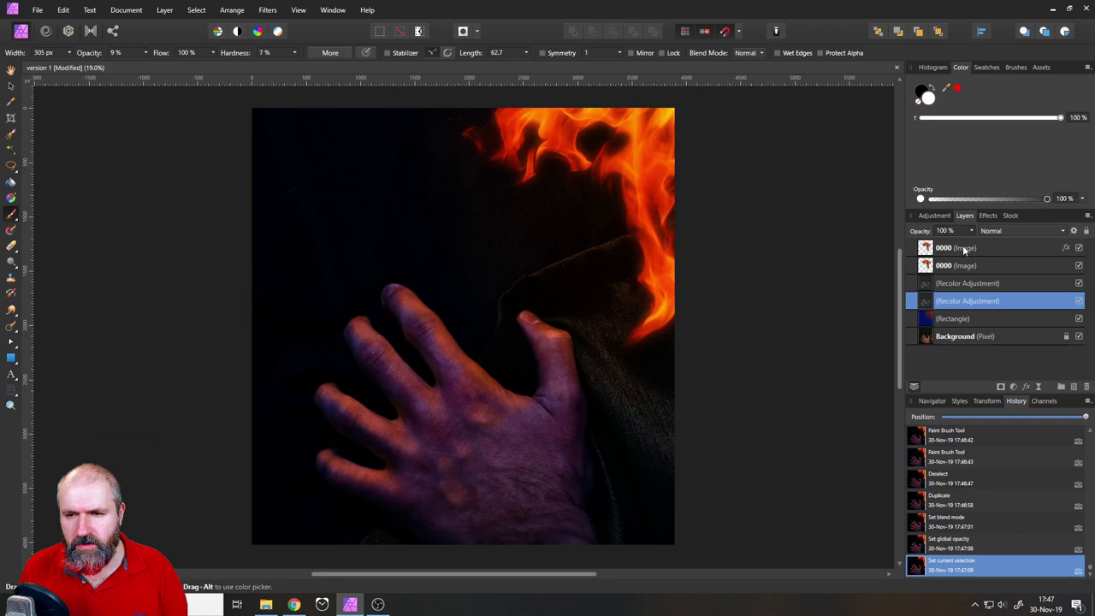
left_click_drag(970, 233, 999, 247)
left_click(928, 284)
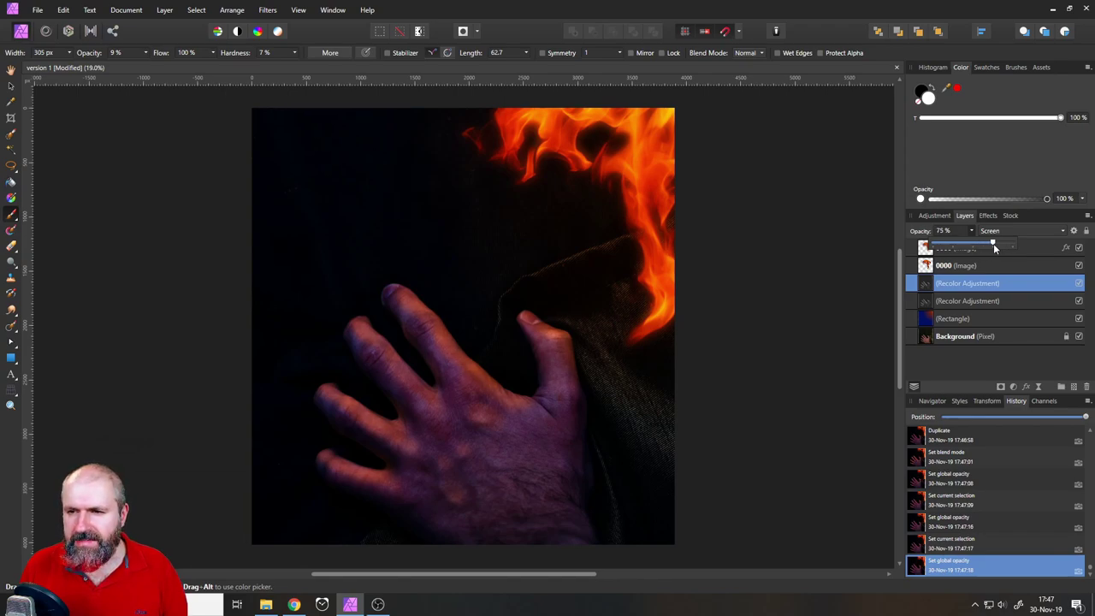
left_click(12, 86)
left_click(81, 148)
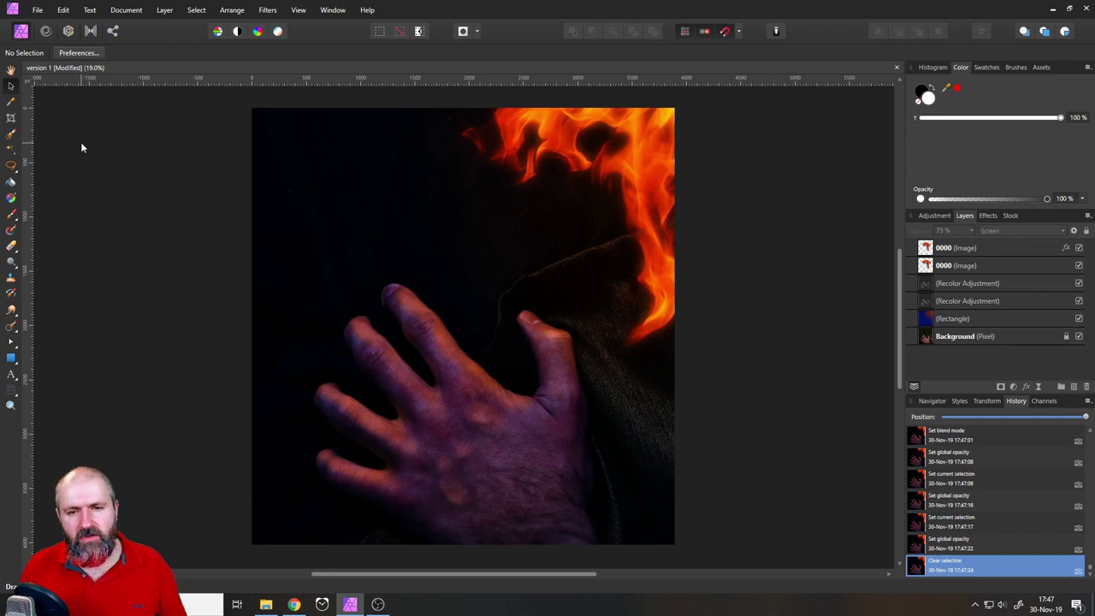
- Group the flame, gradient and Recolor layers above the Background photo
left_click(960, 248)
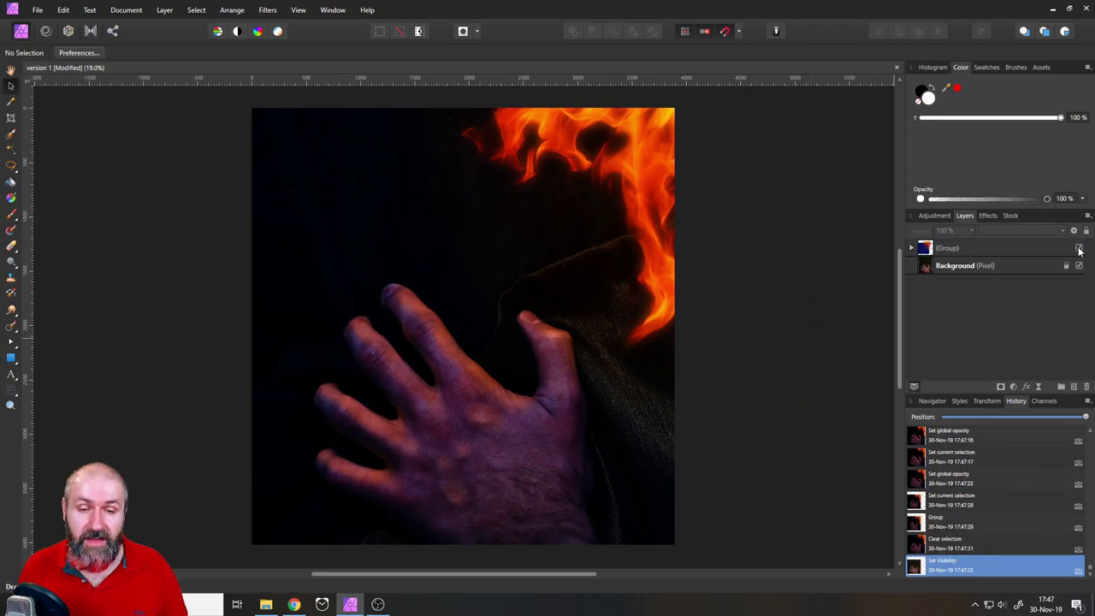